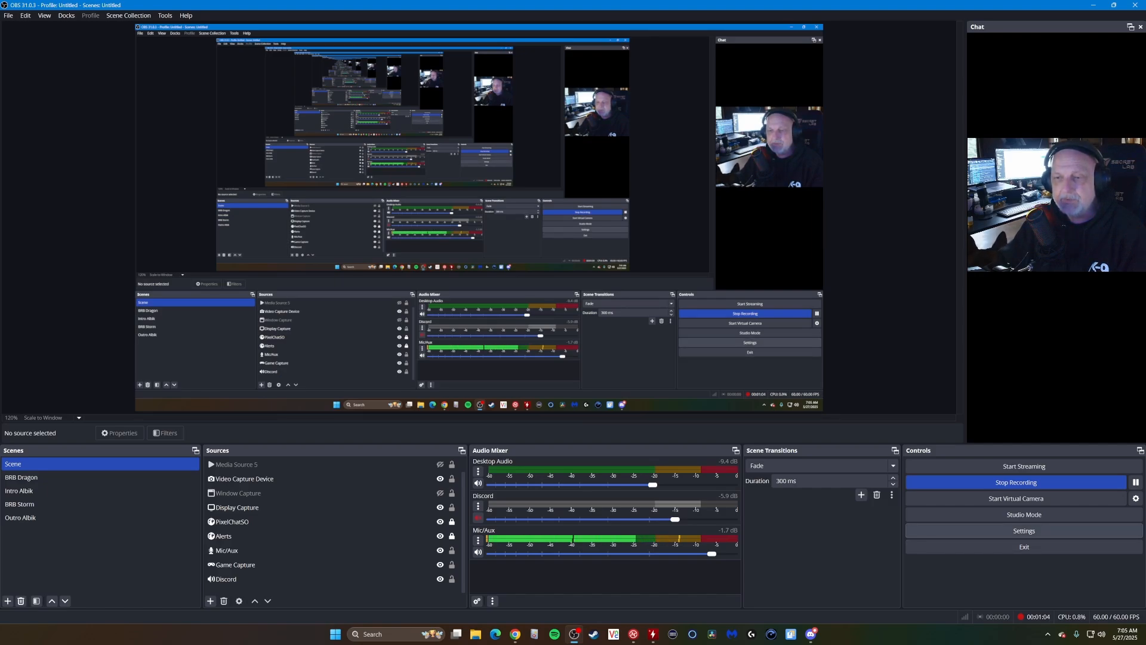
Step: Open the settings in a larger dialog and review the General, Appearance and Stream options
left_click(1024, 530)
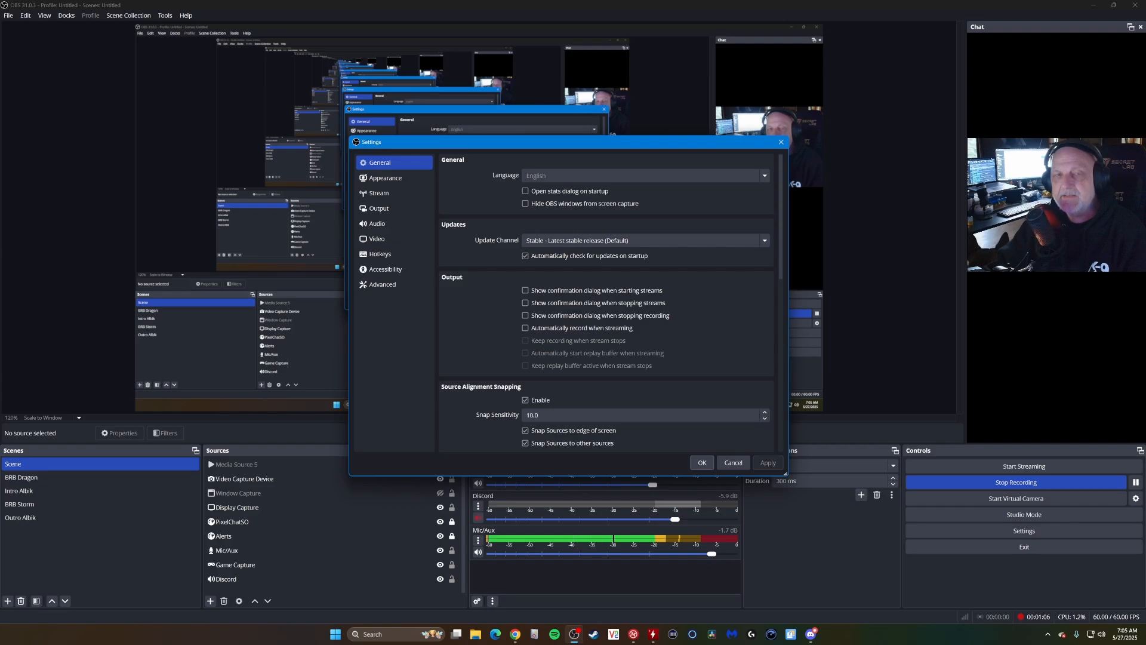
left_click_drag(585, 145, 485, 53)
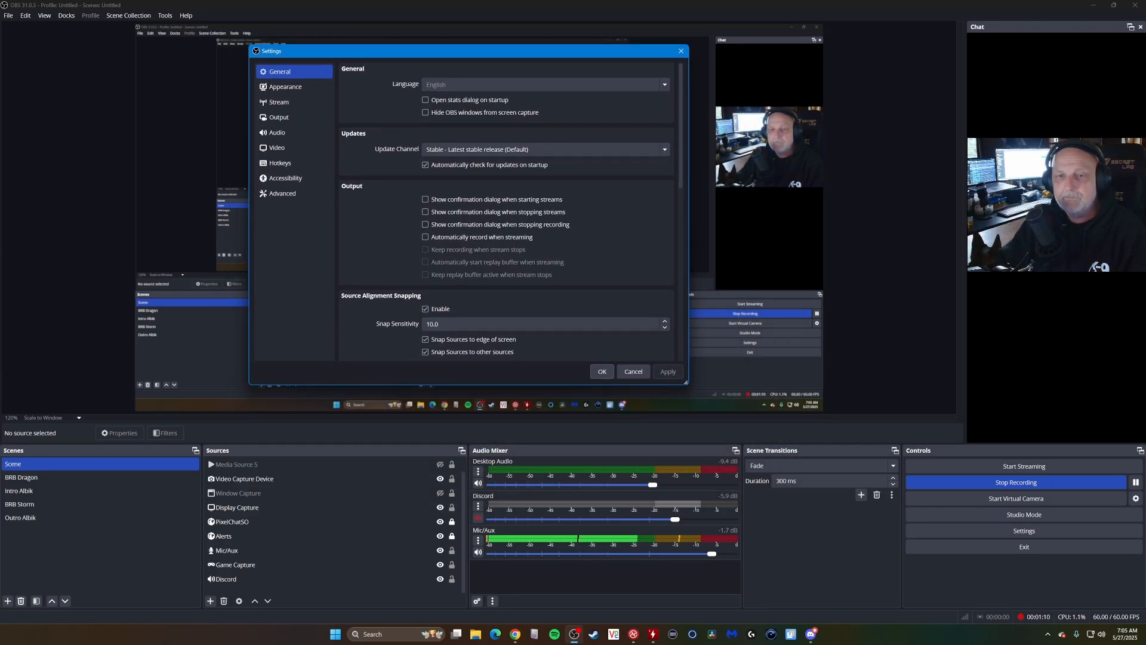
left_click_drag(686, 383, 800, 471)
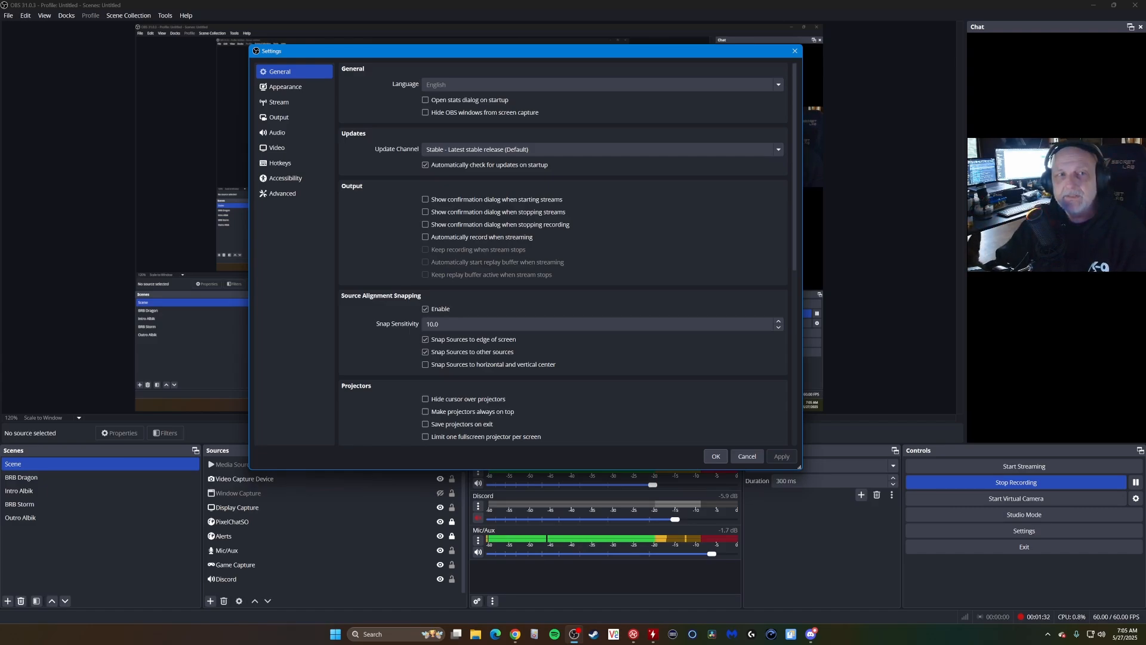
scroll(563, 257, "down", 3)
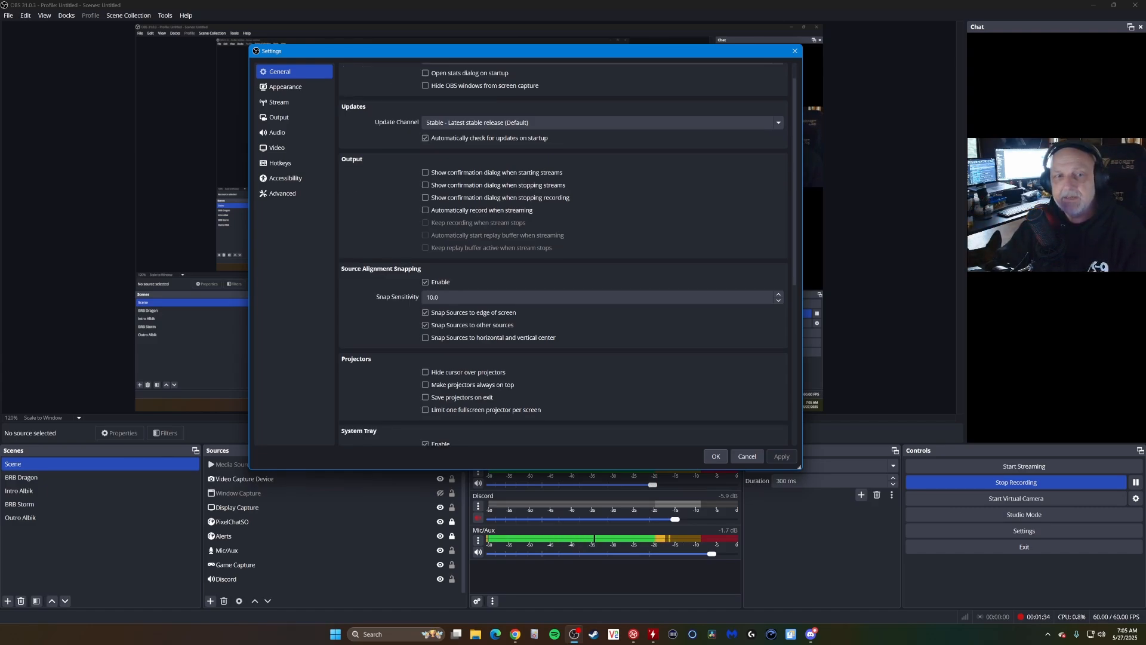
scroll(563, 257, "up", 3)
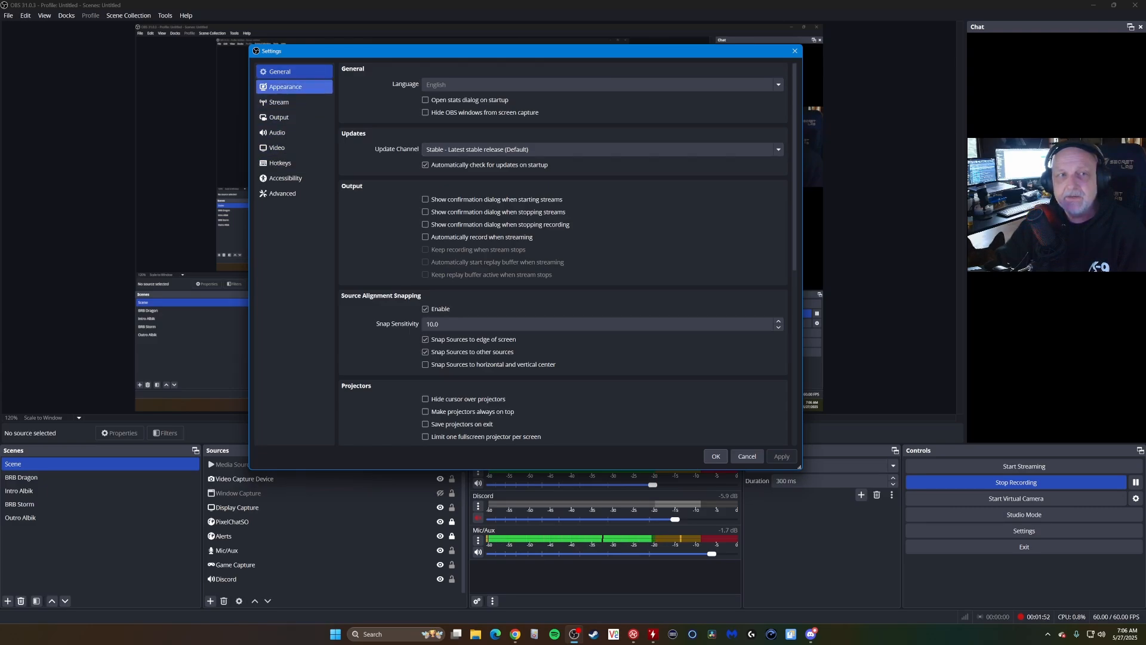
left_click(294, 87)
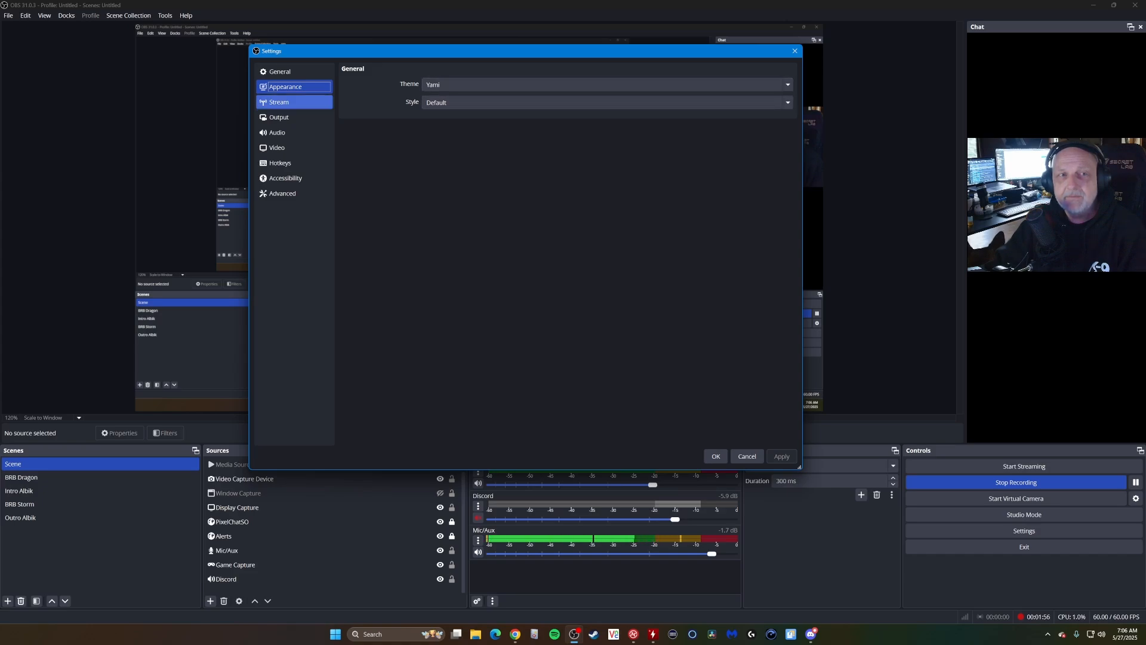
left_click(294, 102)
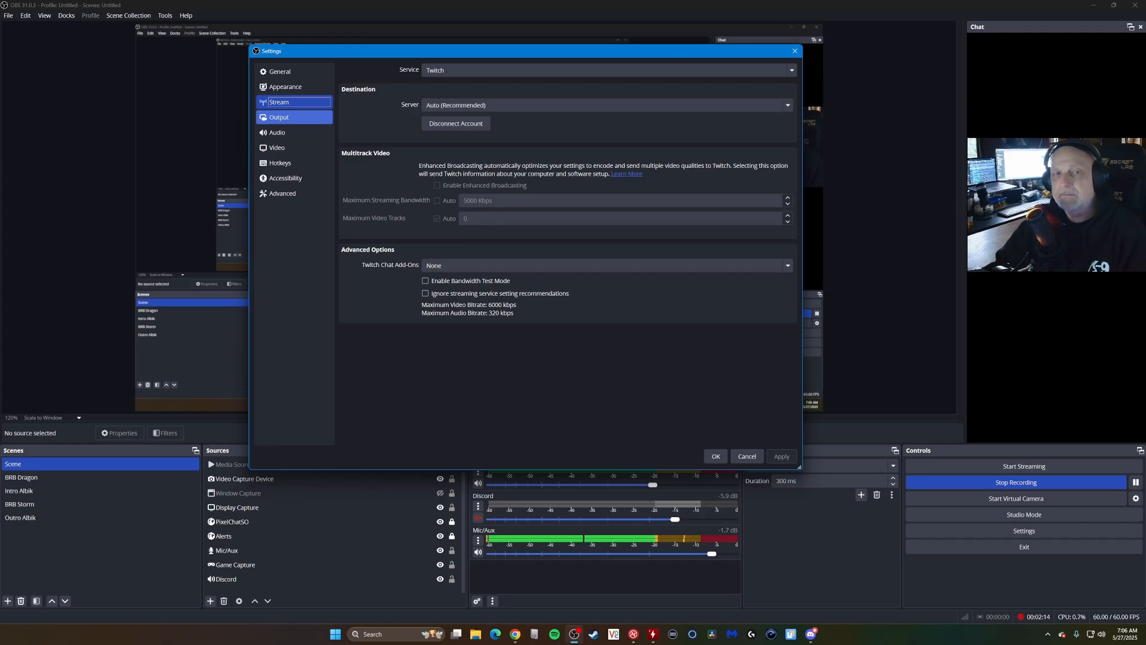
Step: Review the streaming output's encoder settings and choose Constant Bitrate as the rate control
left_click(294, 117)
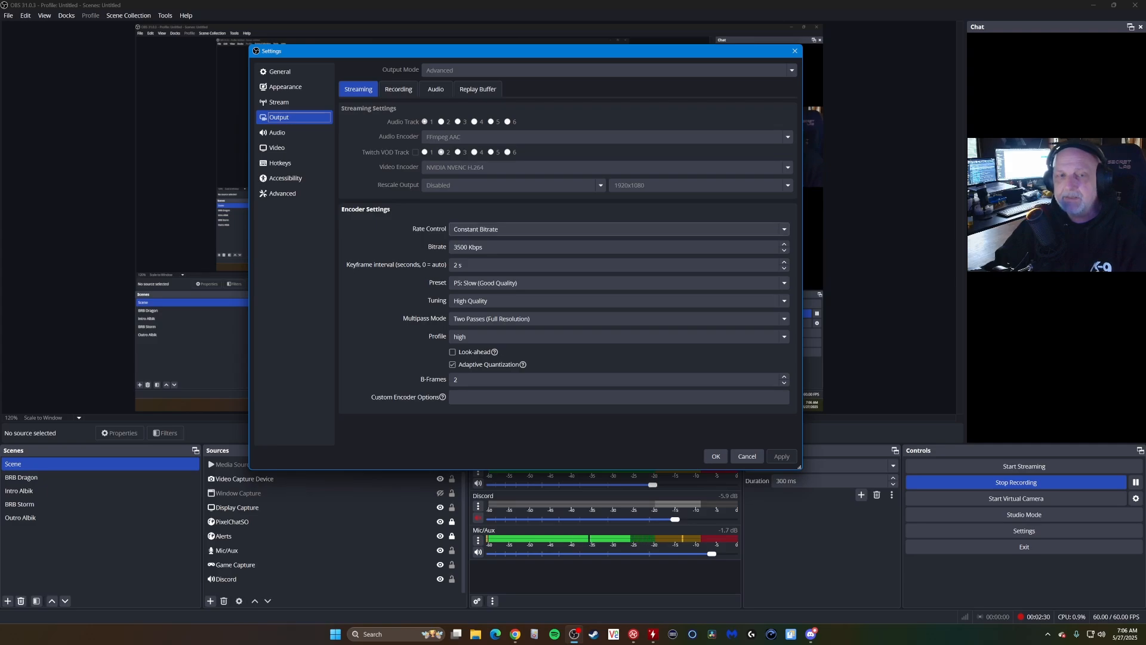
left_click(619, 229)
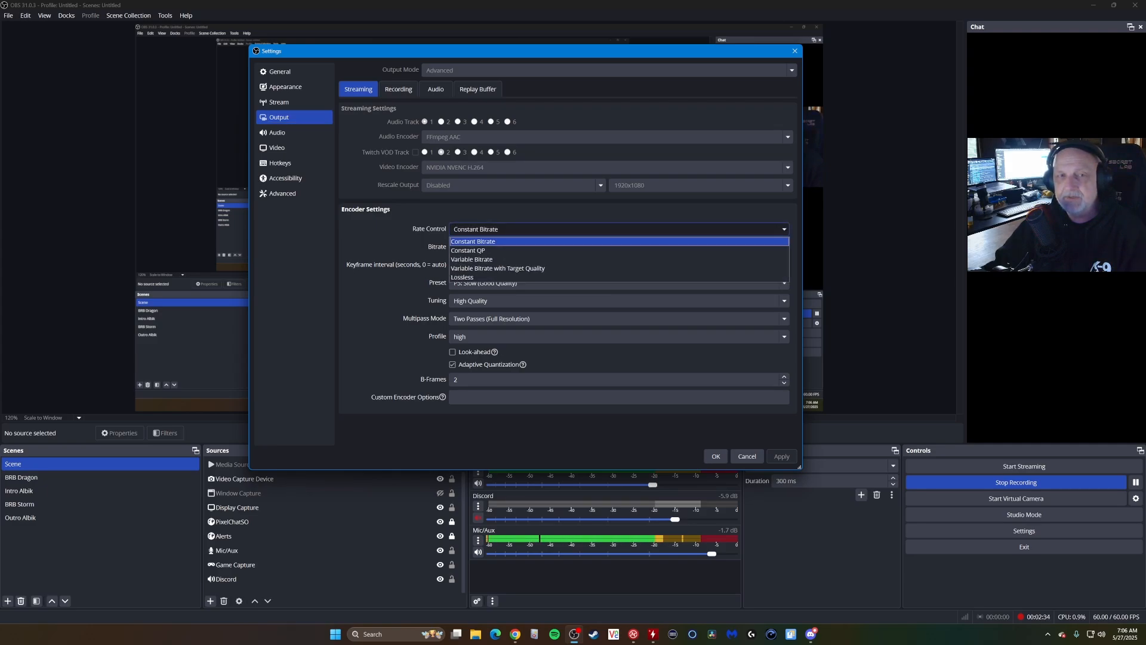
left_click(619, 241)
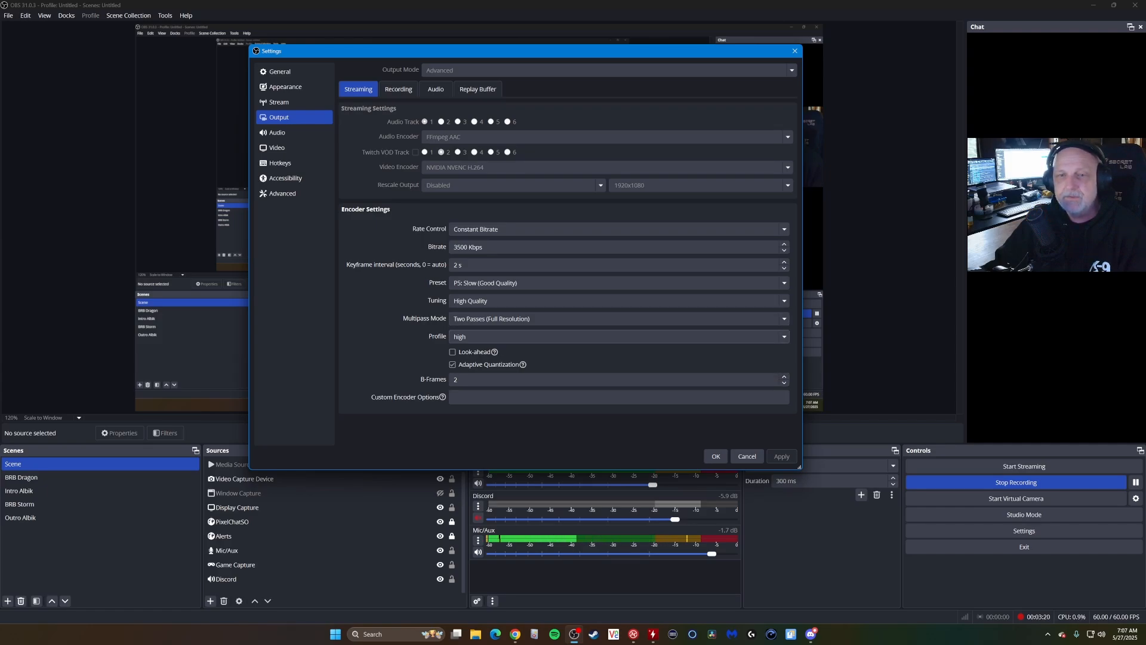
Step: Review the output settings for recording, the audio track bitrates and the replay buffer
left_click(398, 88)
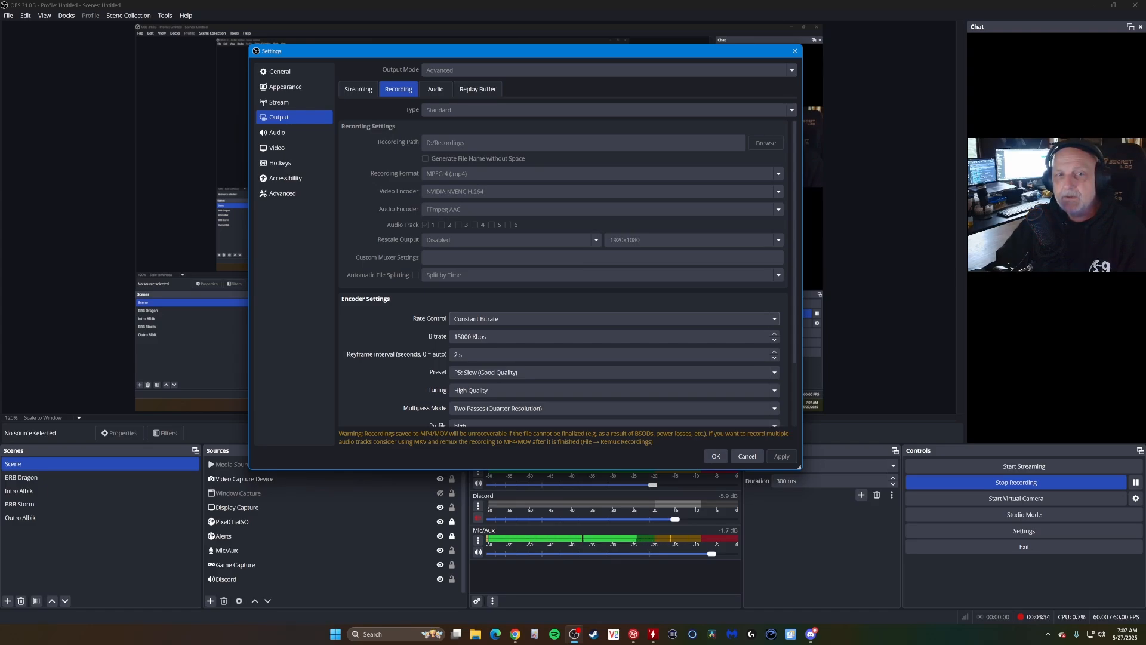
scroll(568, 274, "down", 1)
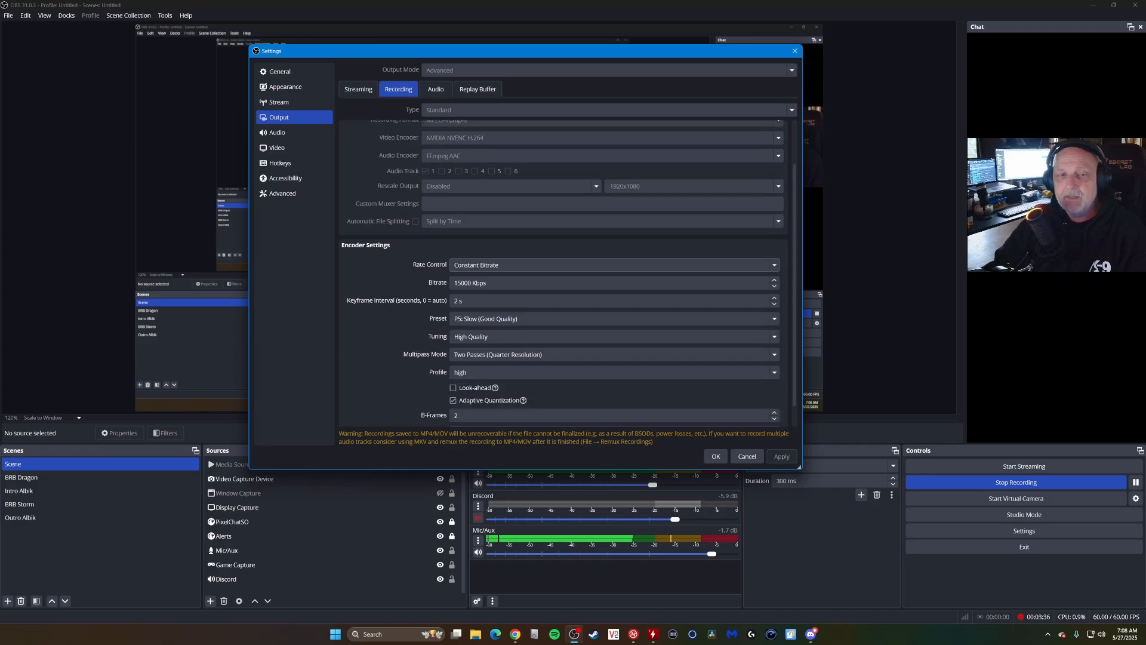
scroll(567, 274, "up", 2)
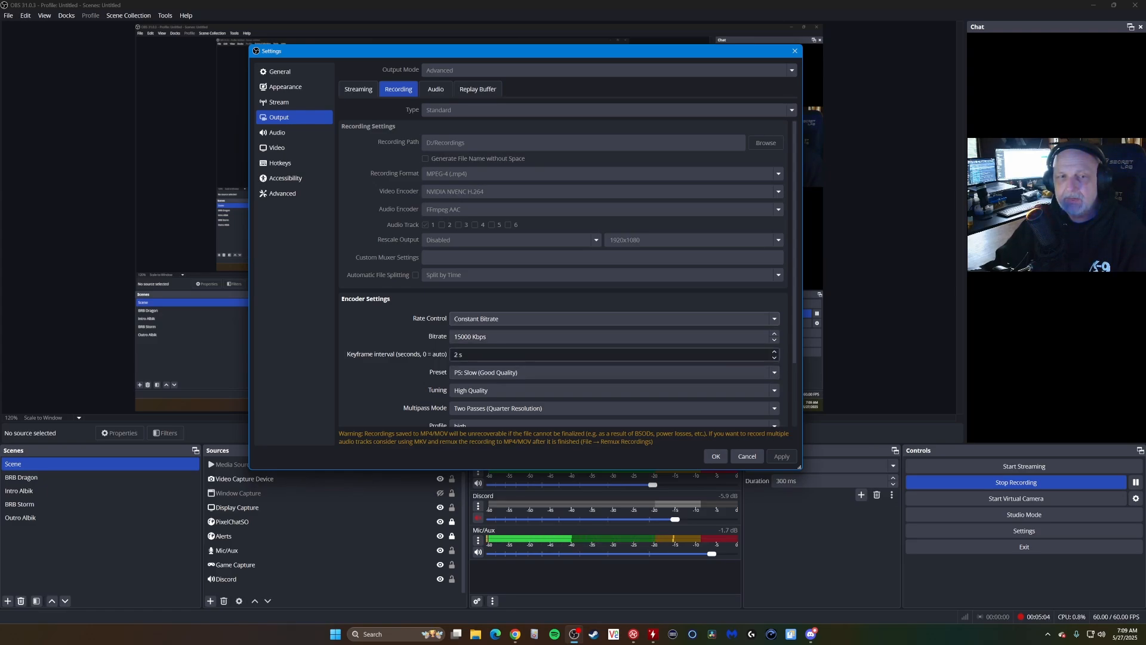
scroll(609, 354, "down", 1)
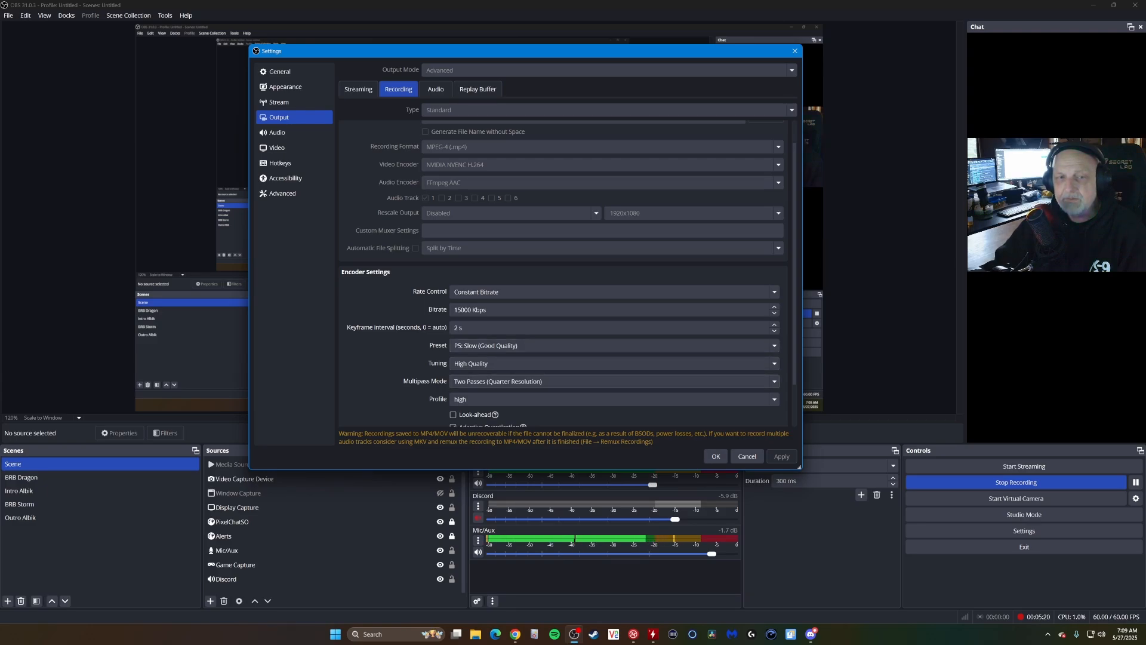
scroll(567, 275, "down", 3)
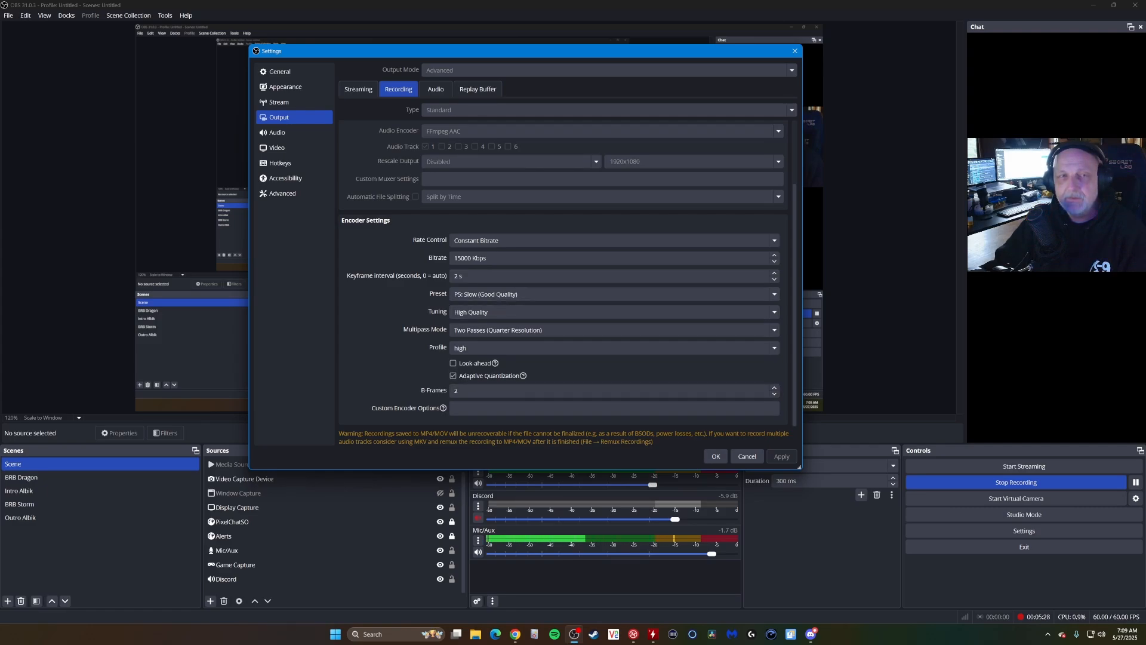
left_click(436, 89)
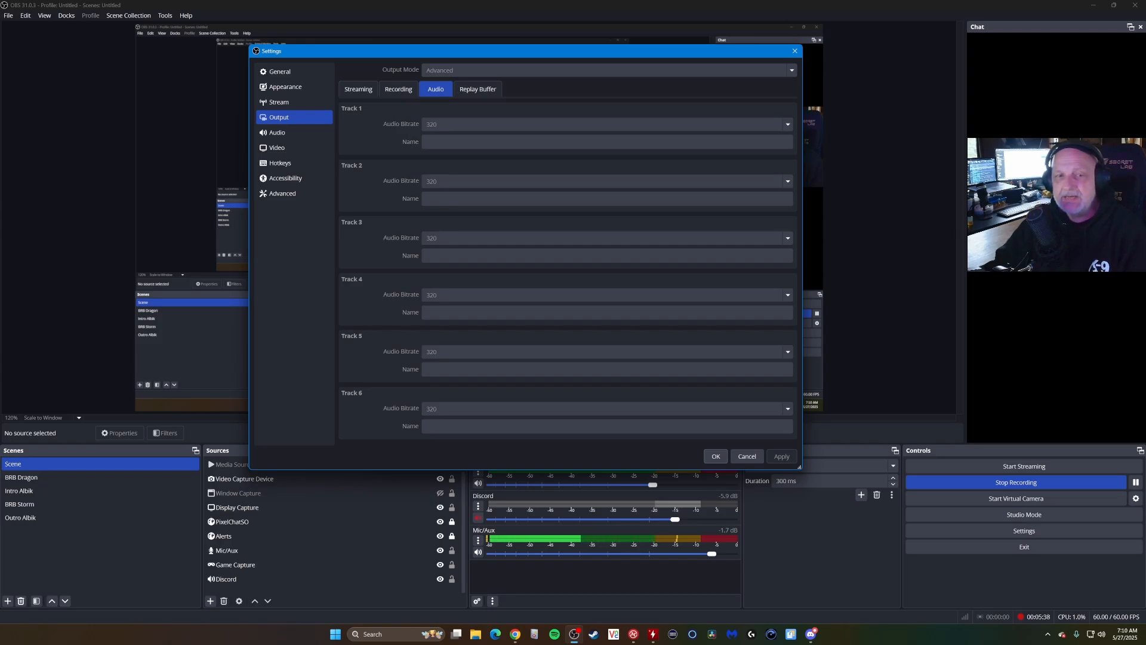
left_click(478, 89)
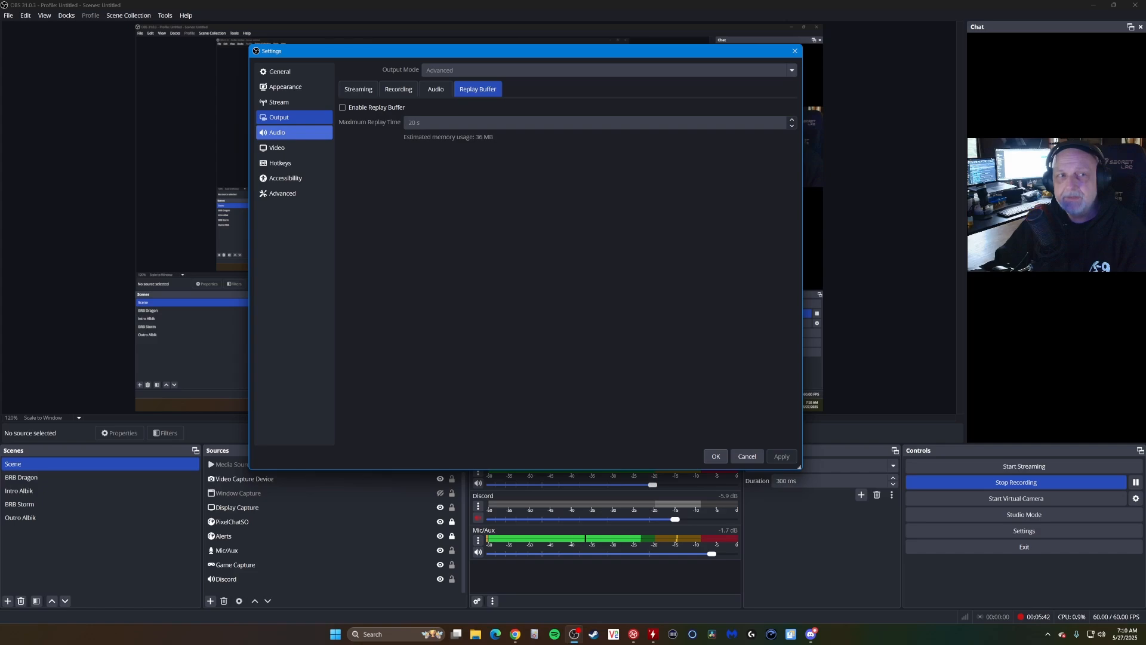
Step: Review the audio settings, including global devices, meters, monitoring and the push-to-mute and push-to-talk options
left_click(287, 133)
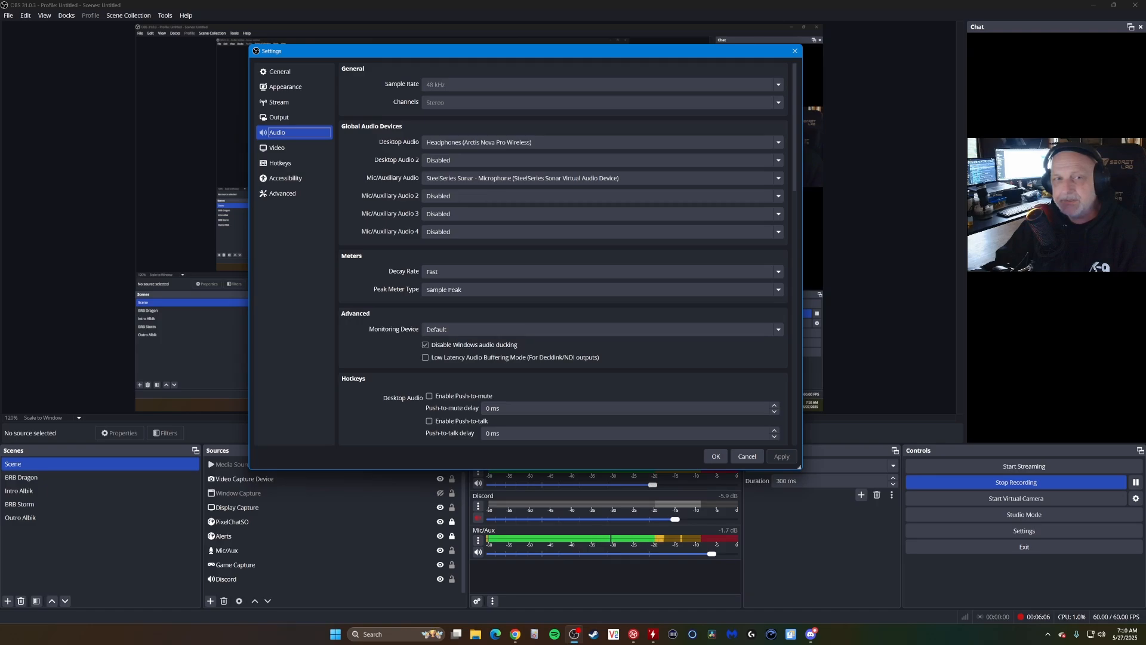
scroll(564, 254, "down", 1)
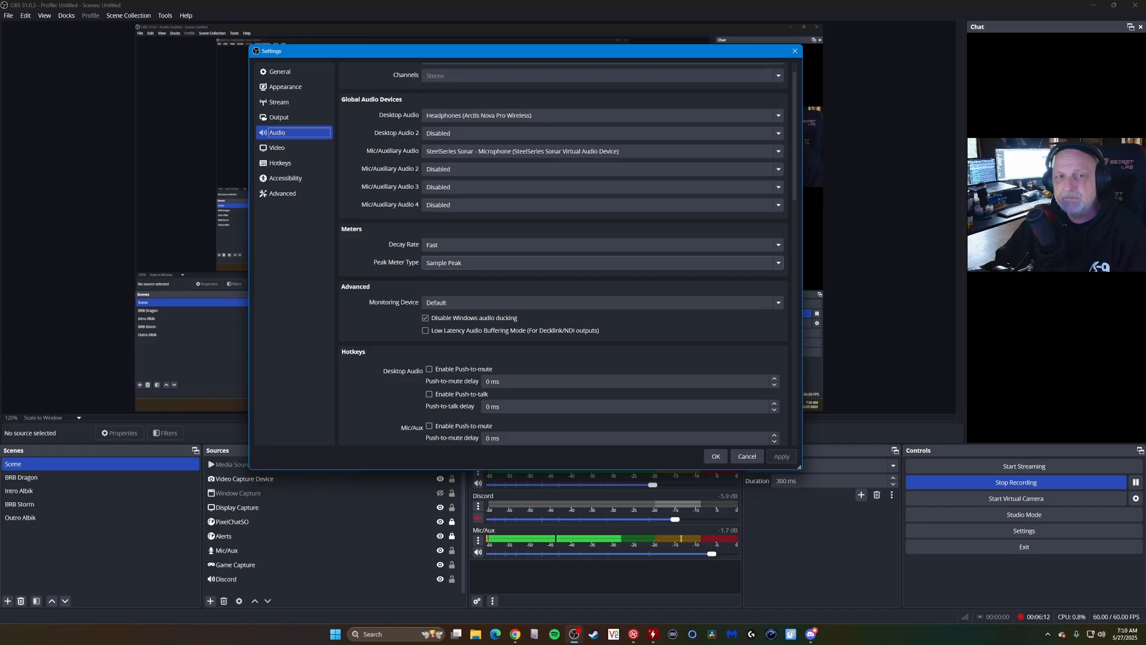
scroll(564, 257, "down", 3)
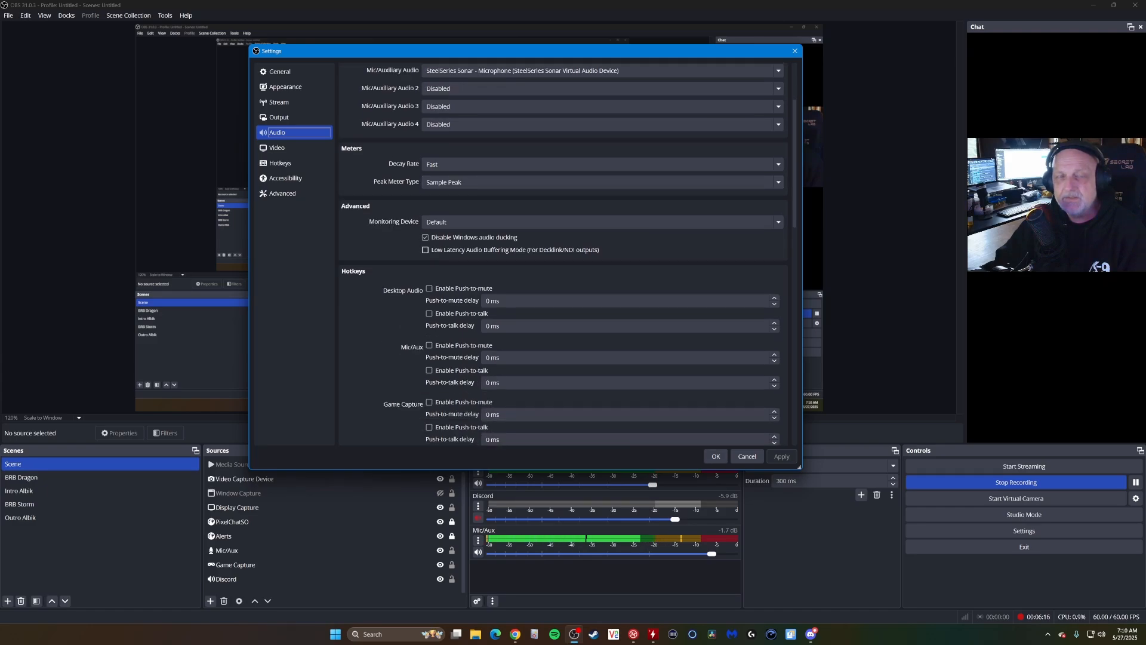
scroll(427, 248, "down", 2)
scroll(563, 249, "down", 2)
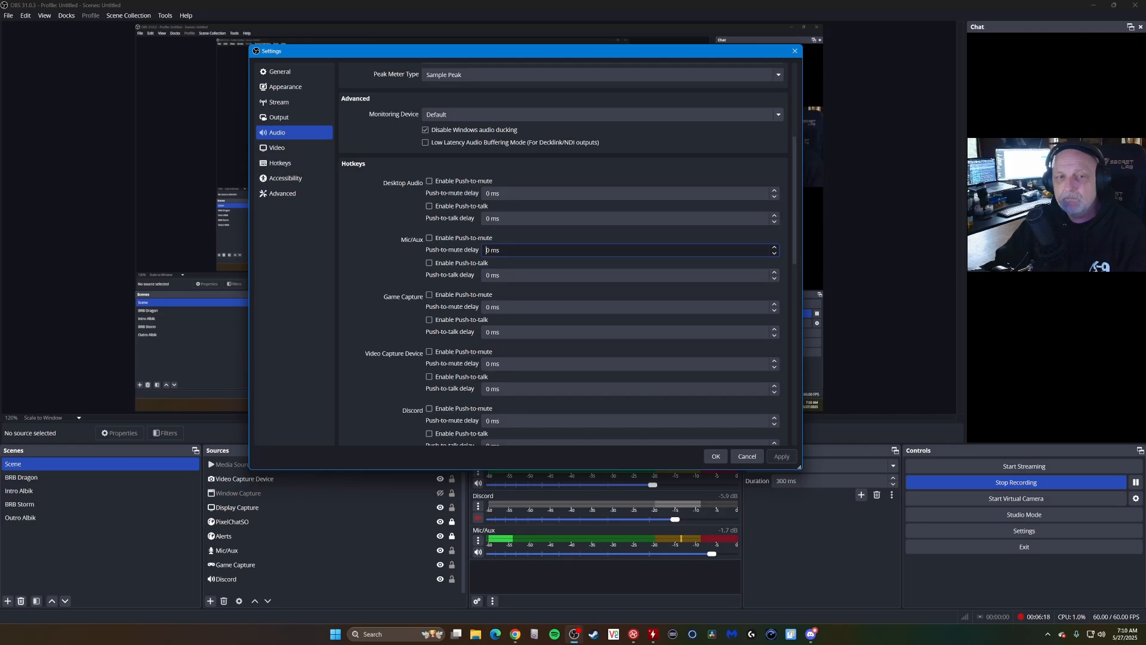
scroll(564, 249, "up", 2)
Step: Review the video resolution and FPS settings and close the settings without saving
left_click(287, 148)
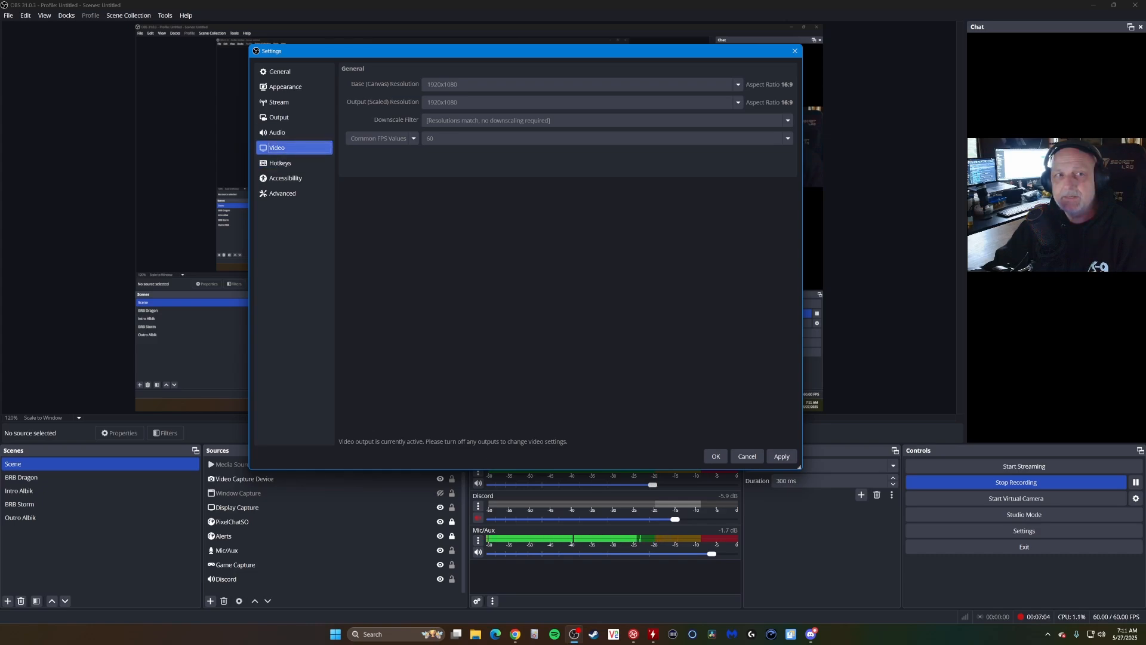
left_click(747, 456)
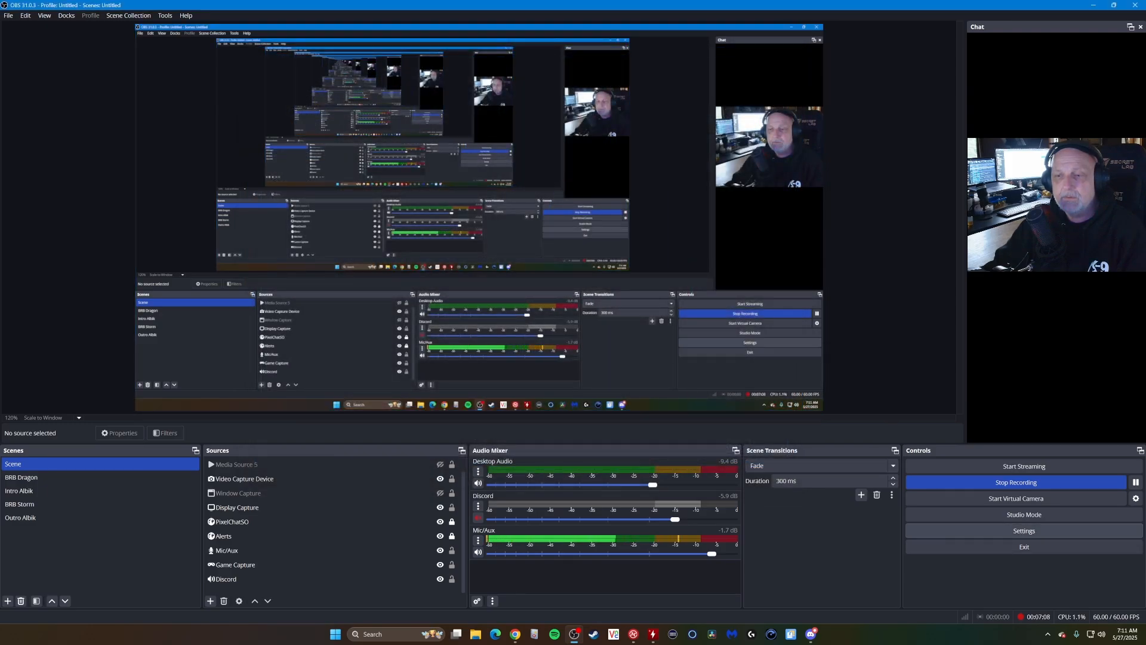
Step: Reopen the settings and look through the hotkey assignments for streaming, recording, transitions and scenes
left_click(1024, 530)
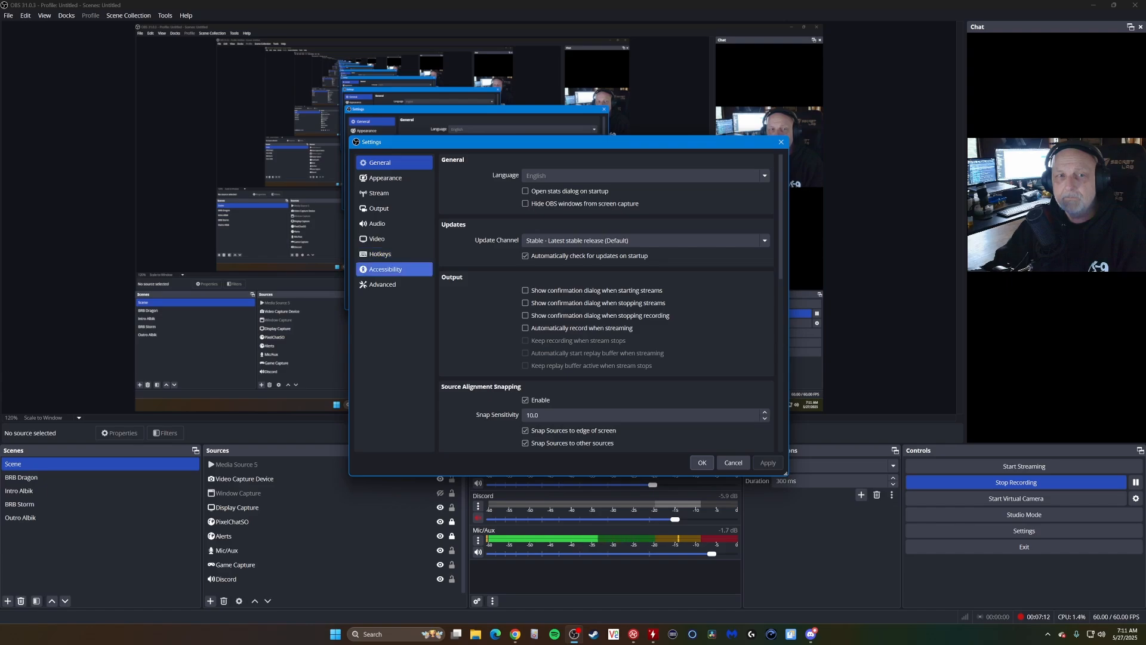
left_click(394, 253)
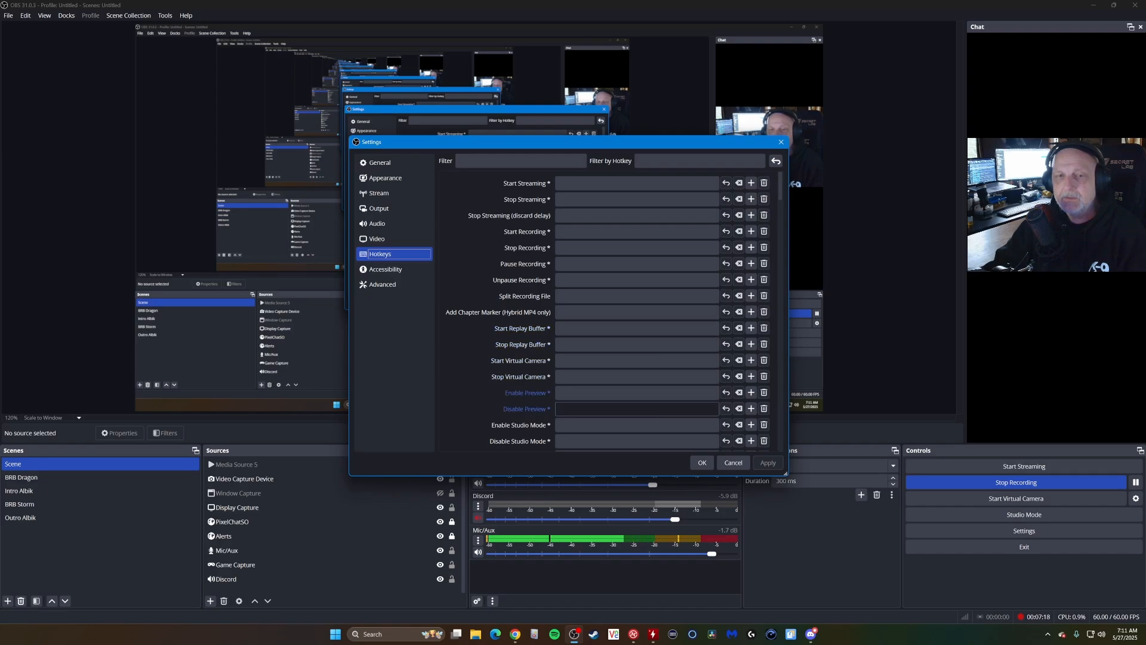
scroll(636, 358, "down", 3)
scroll(636, 360, "down", 4)
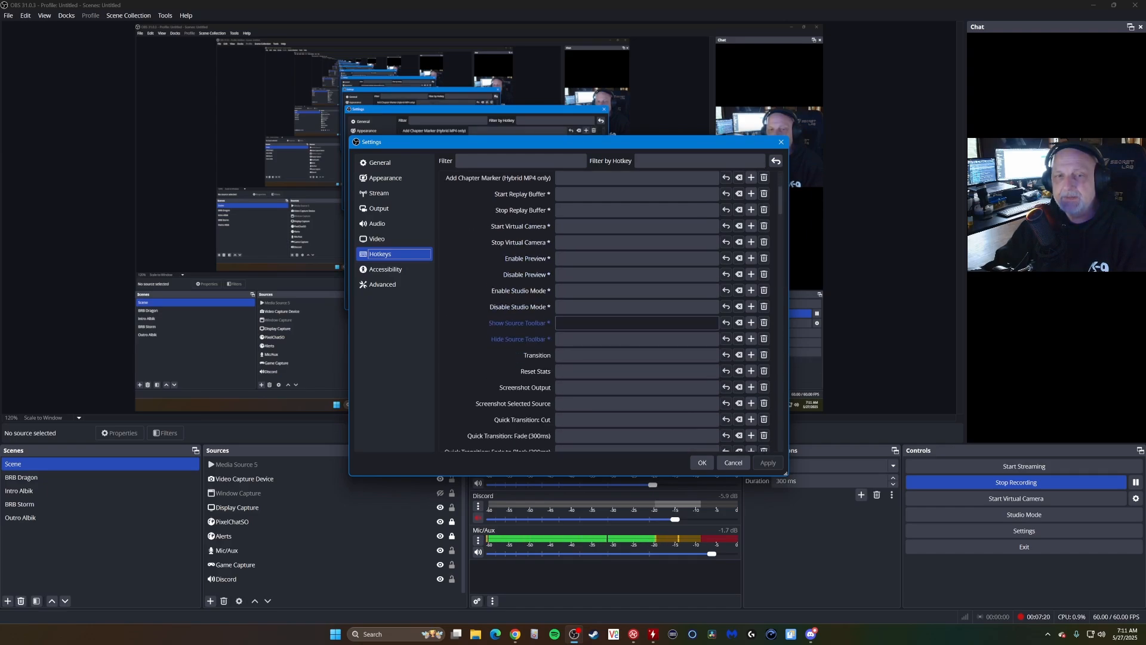
scroll(636, 365, "down", 7)
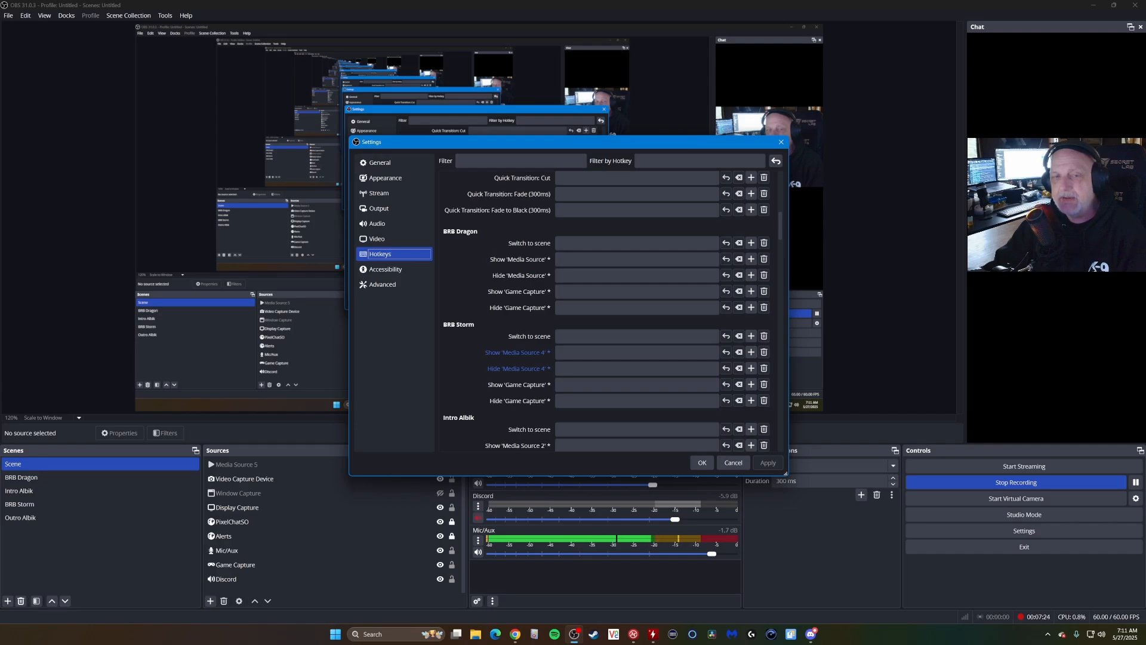
scroll(636, 367, "down", 1)
scroll(637, 367, "down", 1)
scroll(637, 367, "up", 4)
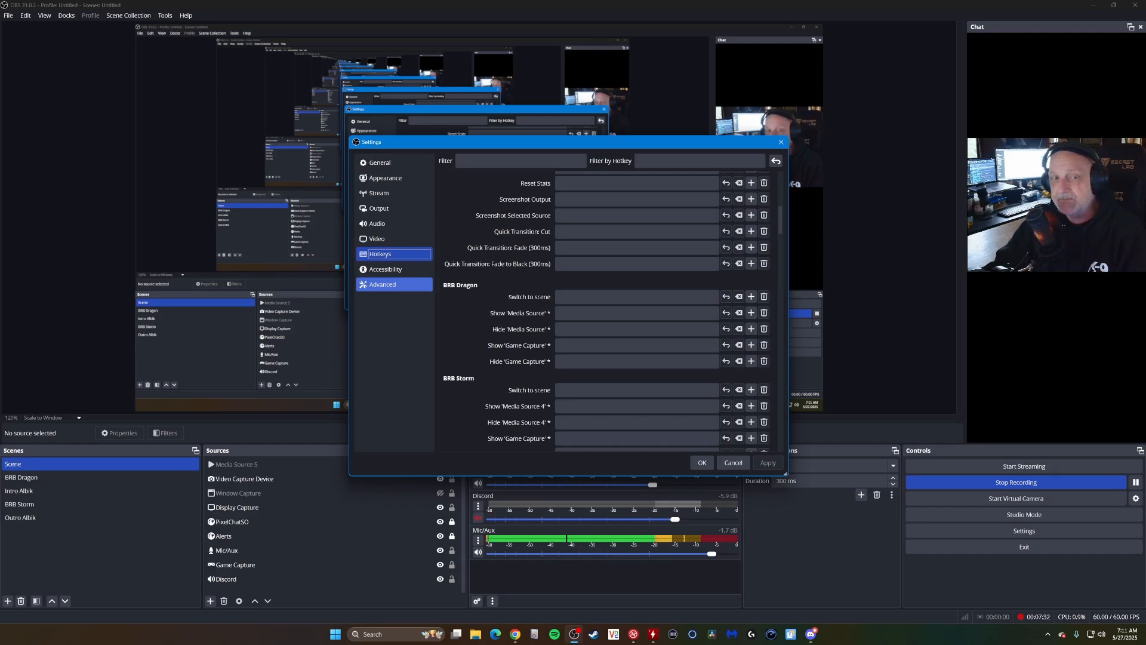
Step: Review the advanced settings from process priority to browser source hardware acceleration and close the dialog without saving
left_click(385, 284)
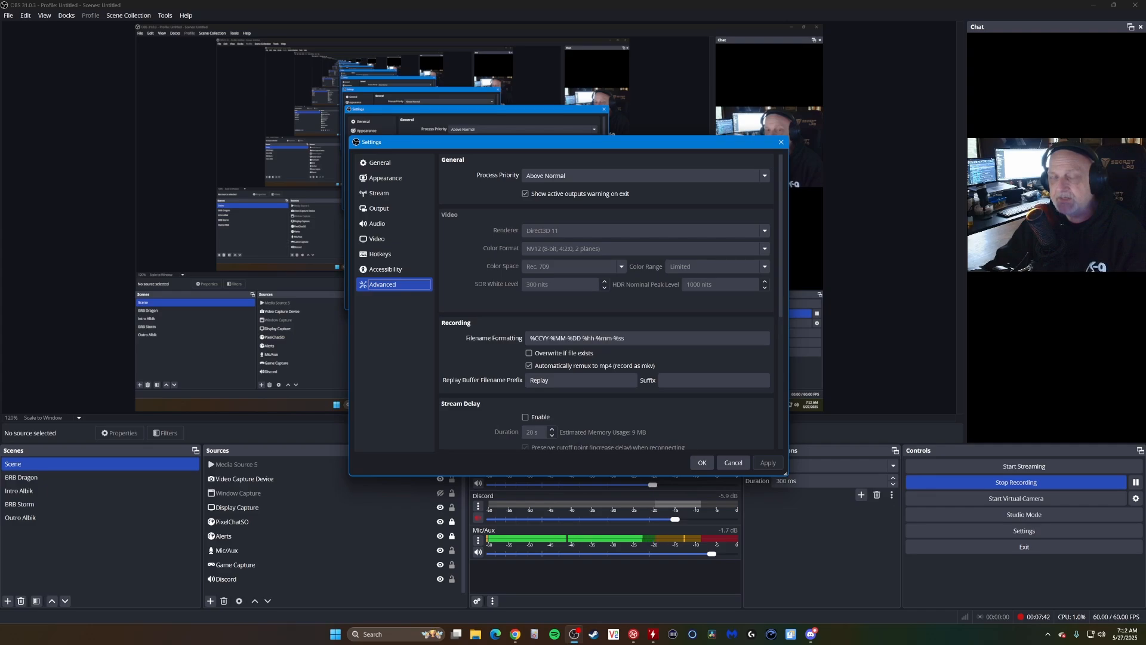
scroll(606, 302, "down", 5)
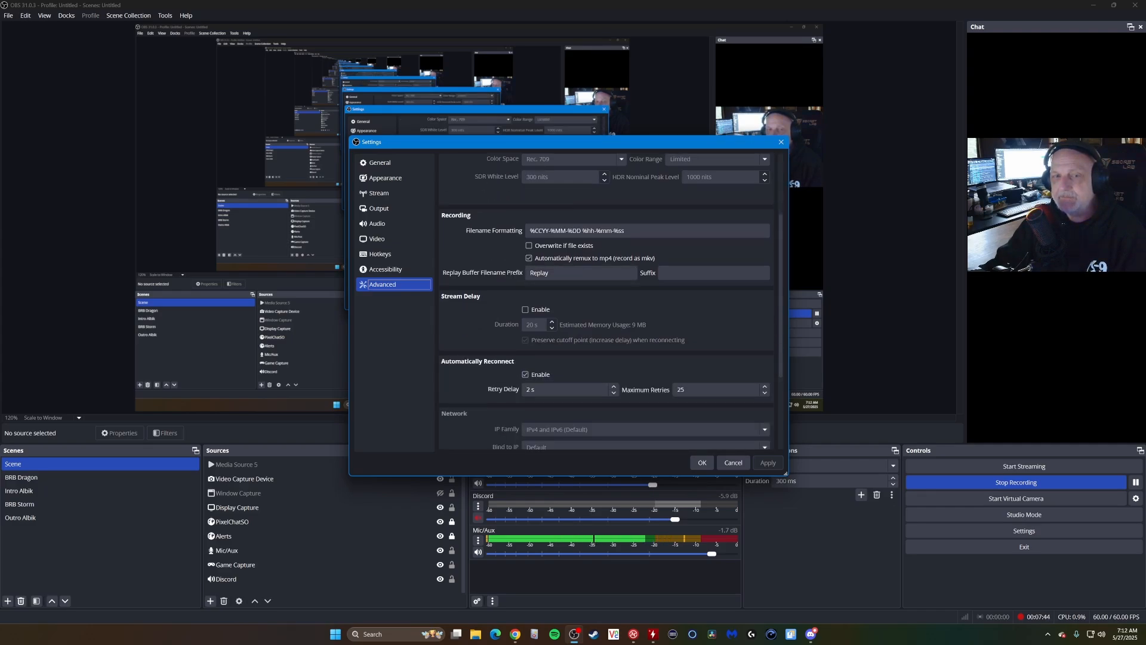
scroll(606, 301, "down", 4)
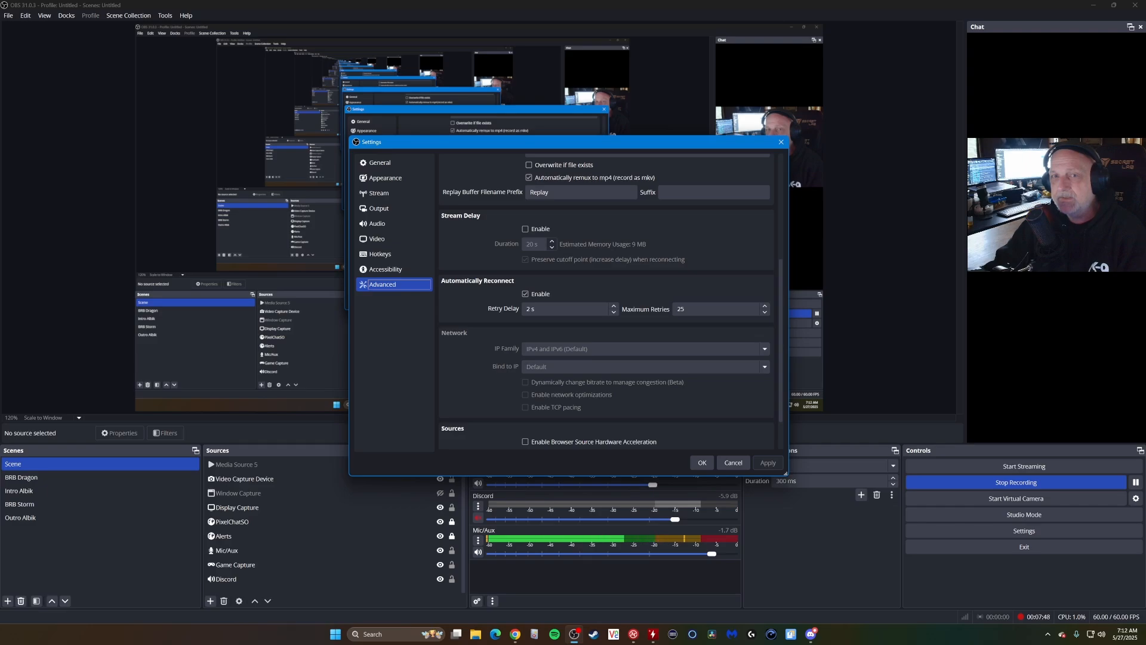
left_click_drag(675, 142, 702, 69)
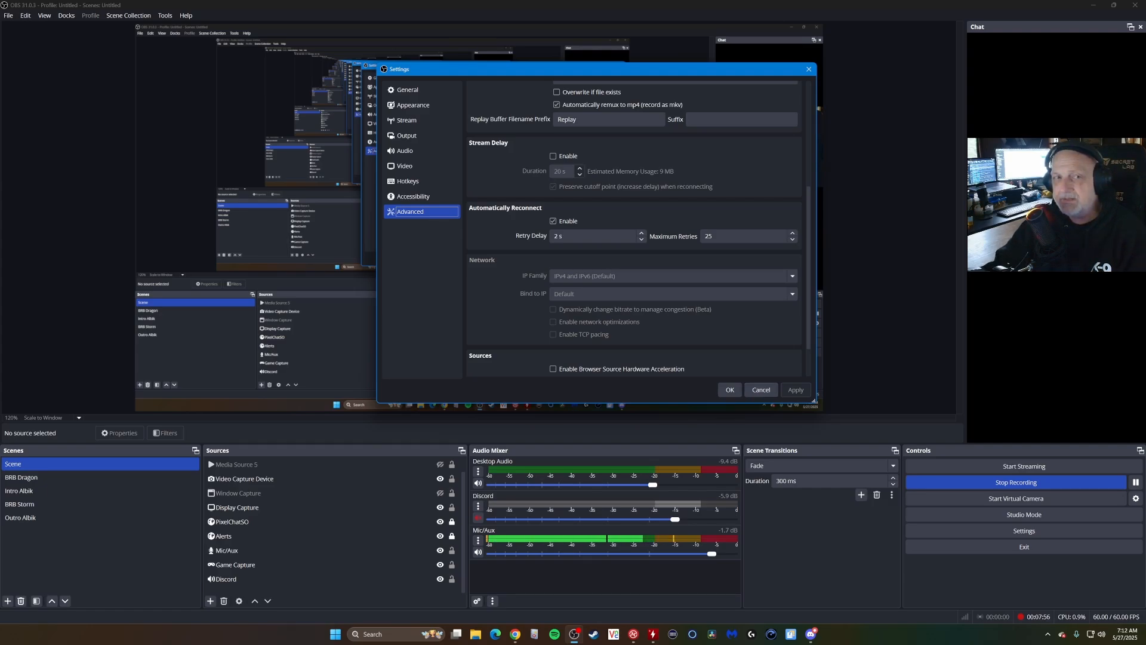
scroll(640, 228, "down", 1)
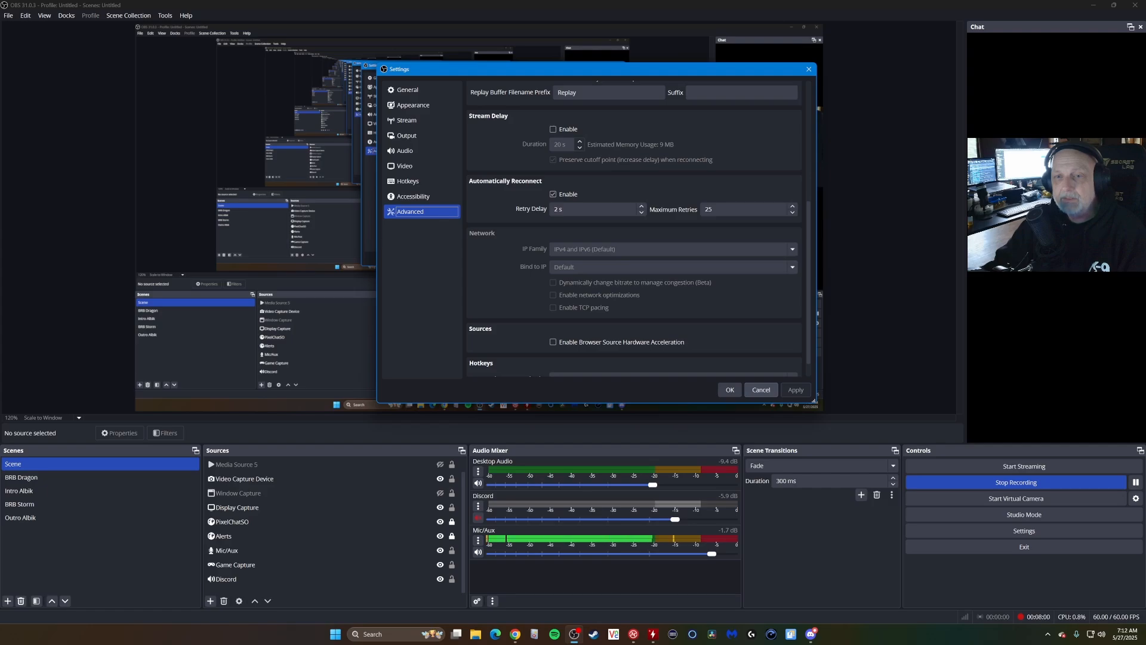
left_click(761, 390)
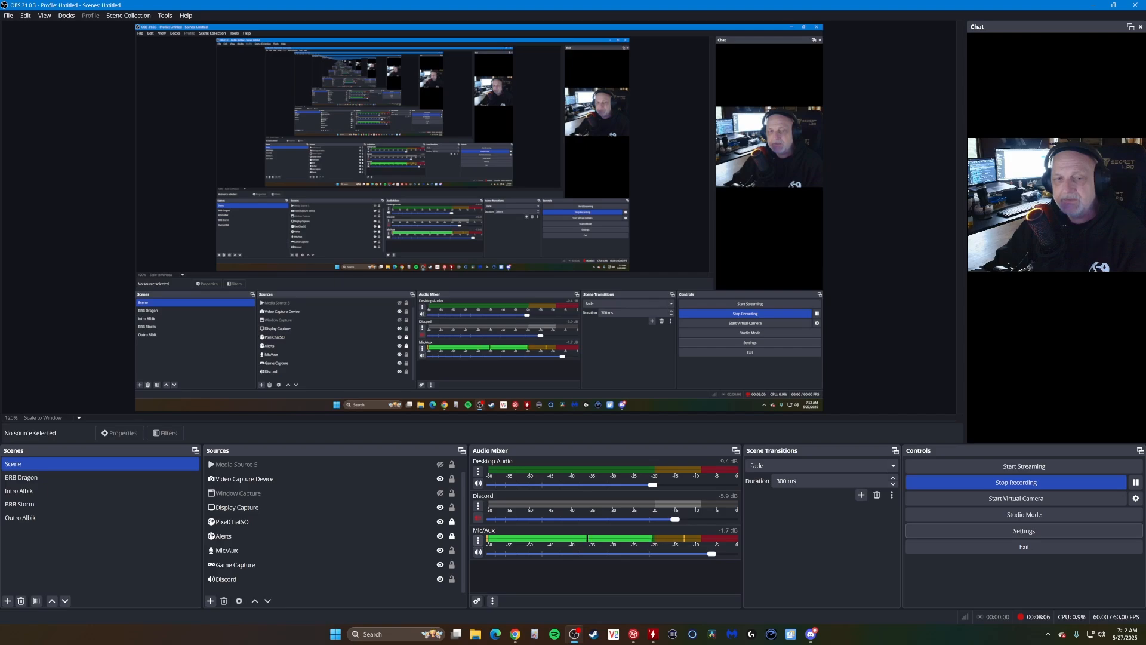
Step: Review the Mic/Aux Advanced Audio Properties, including volume, balance, sync offset, monitoring and tracks, and close the dialog
left_click(478, 540)
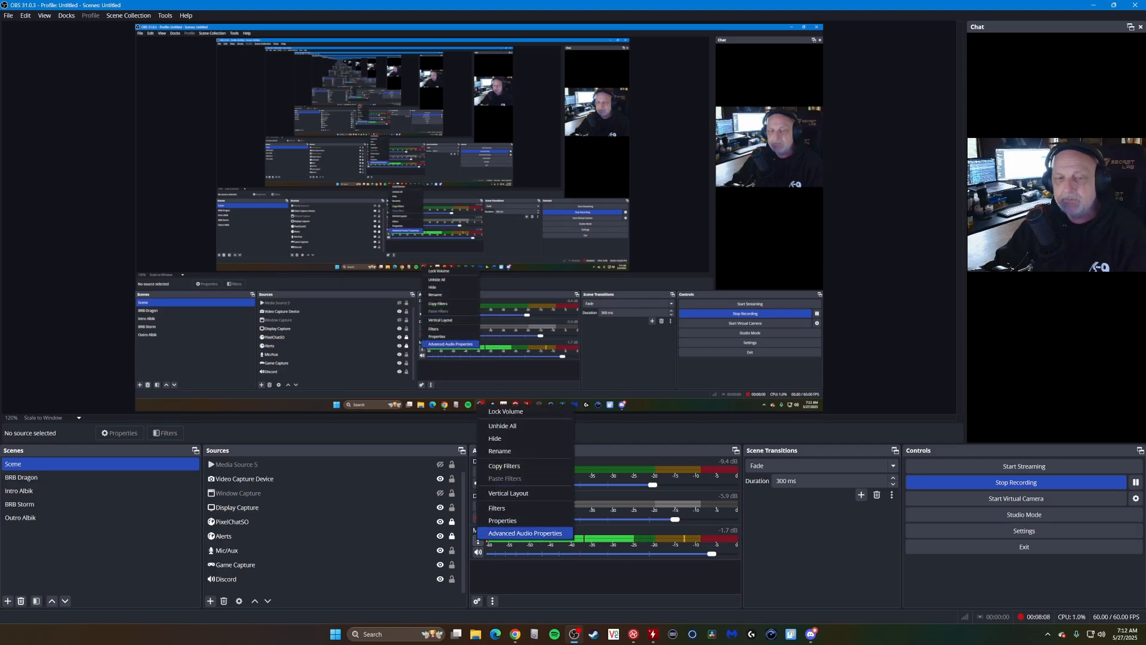
left_click(525, 533)
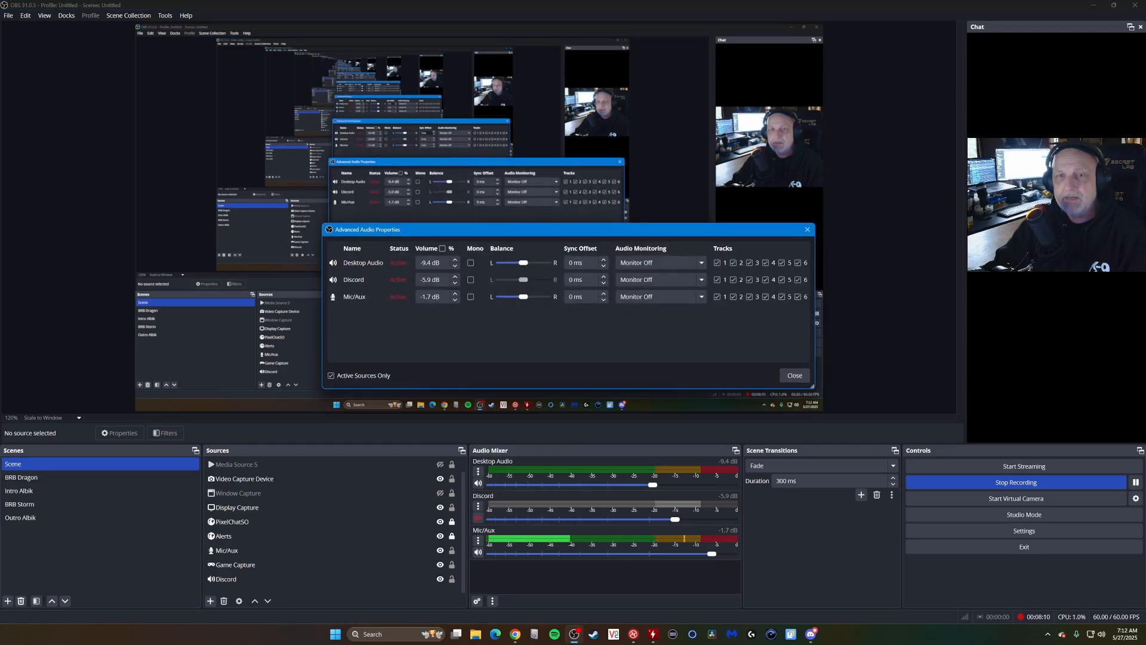
left_click_drag(614, 228, 582, 102)
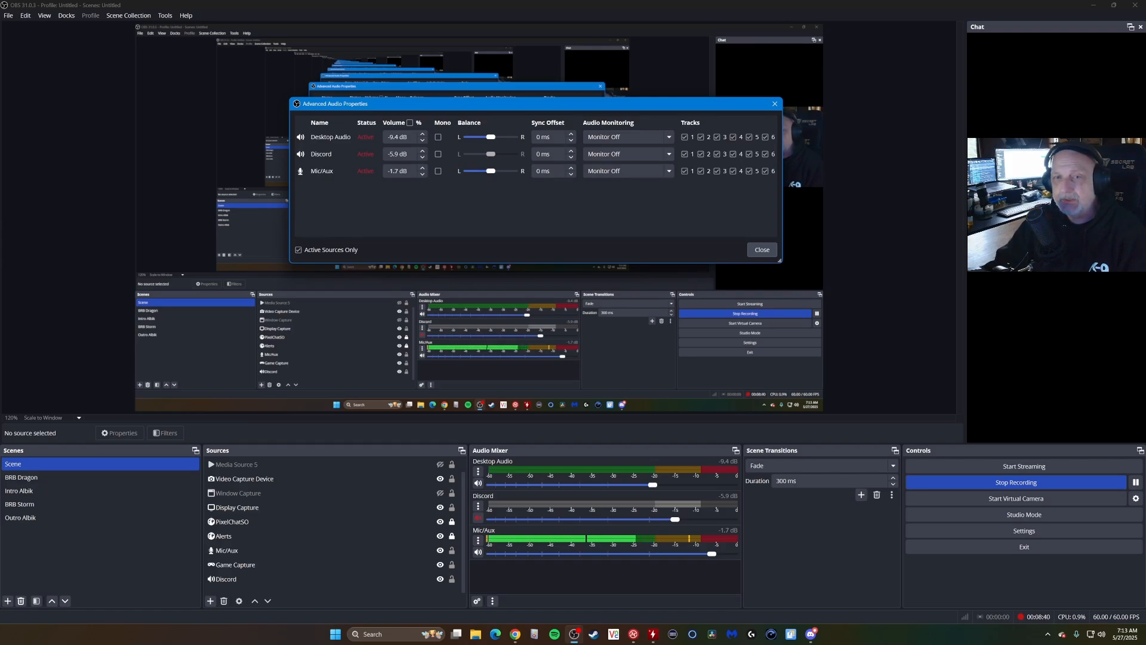
left_click(762, 250)
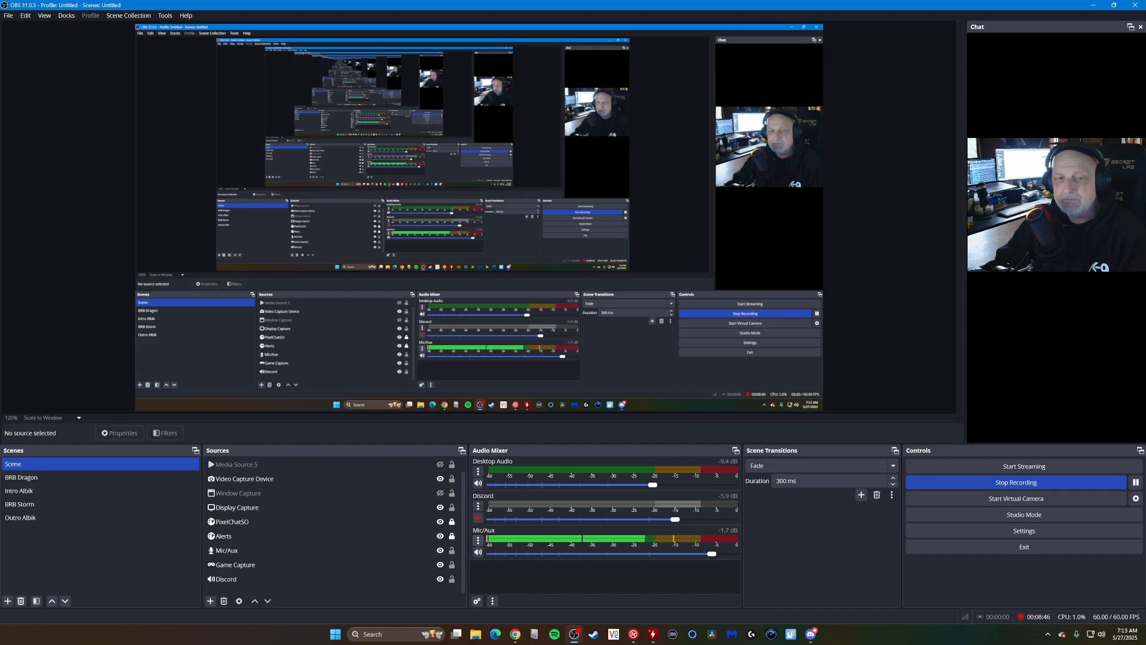
Step: Open the Mic/Aux filters and disable every audio filter from Noise Suppression down to Limiter
left_click(478, 540)
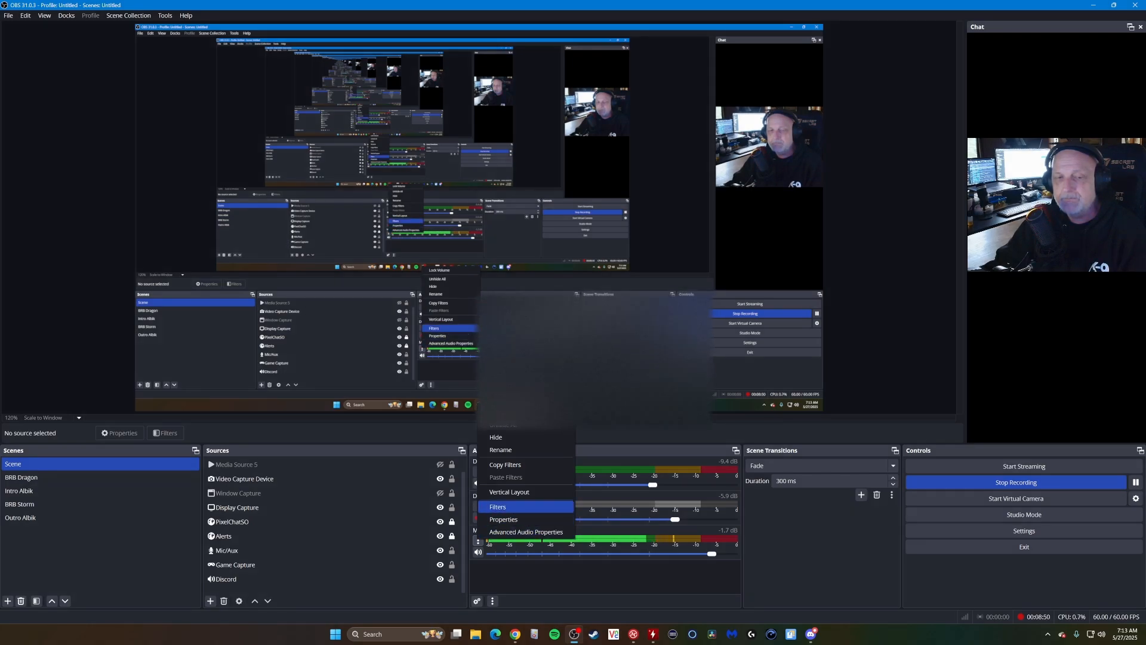
left_click(499, 506)
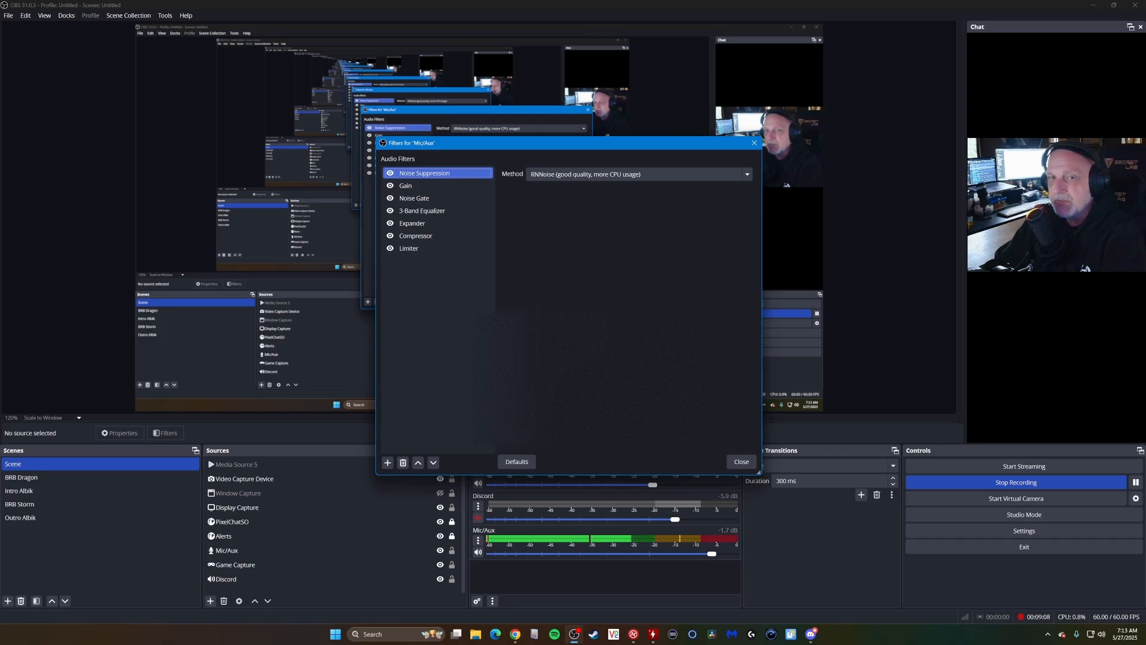
left_click(390, 173)
left_click(390, 186)
left_click(390, 198)
left_click(390, 211)
left_click(390, 224)
left_click(390, 236)
left_click(389, 248)
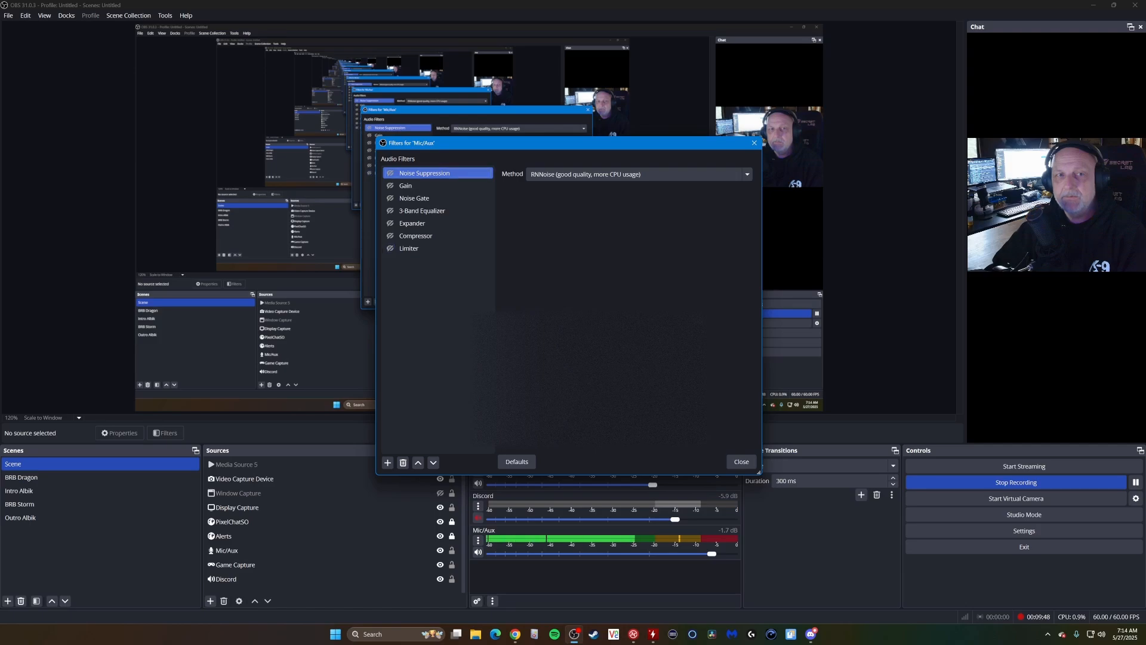
Step: Turn all the Mic/Aux audio filters back on, from Noise Suppression to Limiter
left_click(390, 173)
left_click(390, 185)
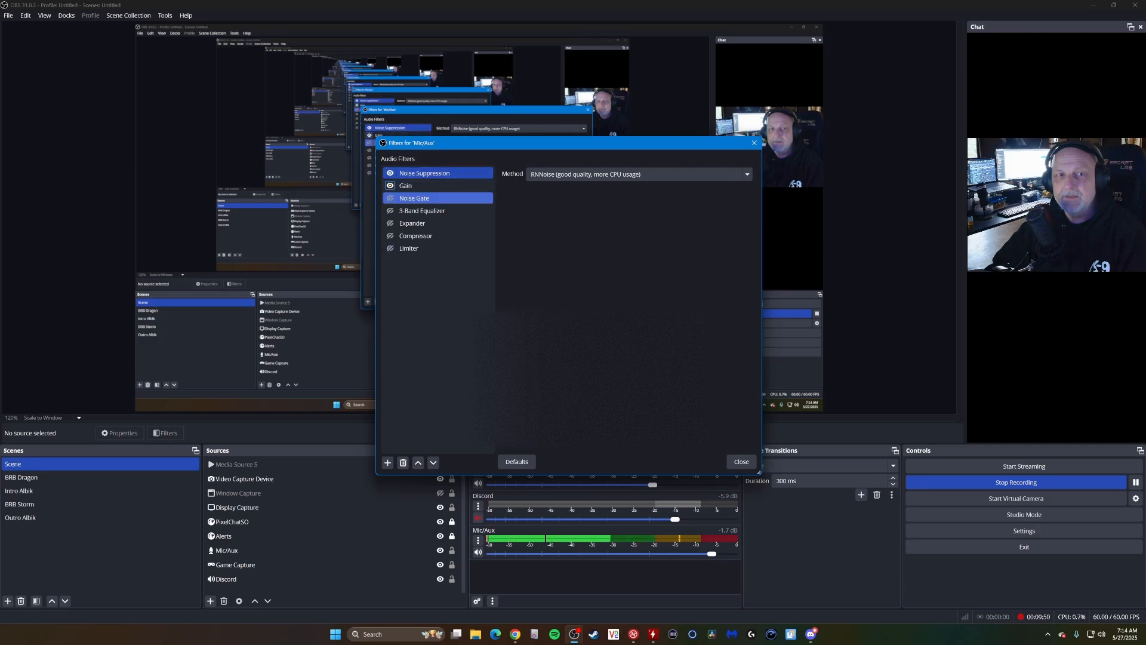
left_click(390, 198)
left_click(390, 211)
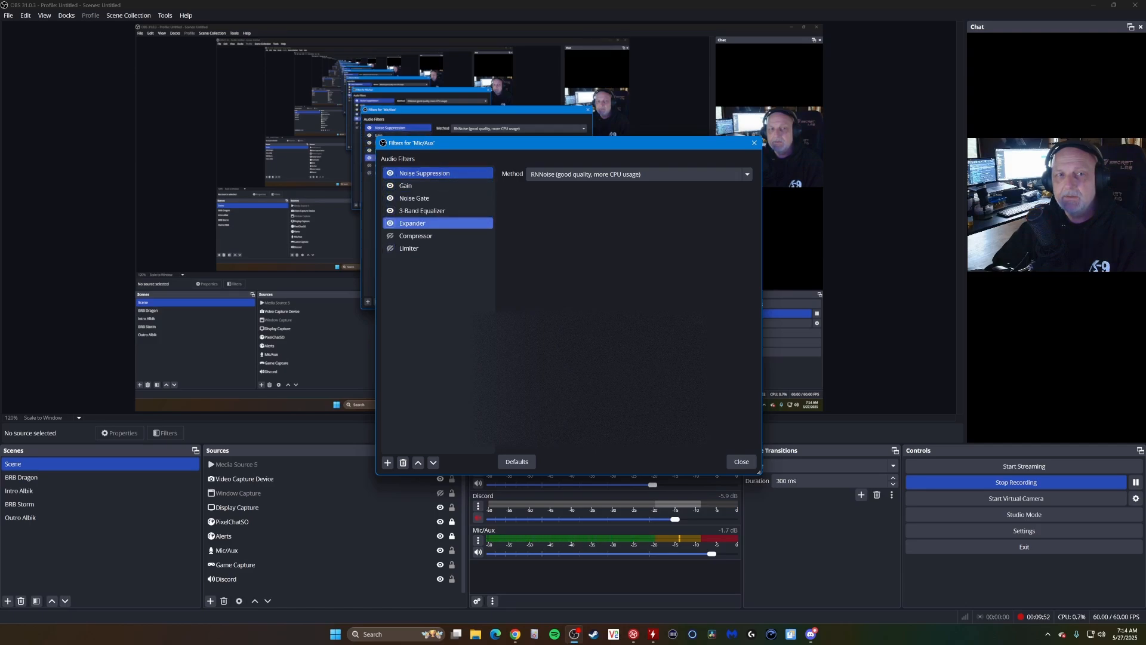
left_click(390, 223)
left_click(389, 236)
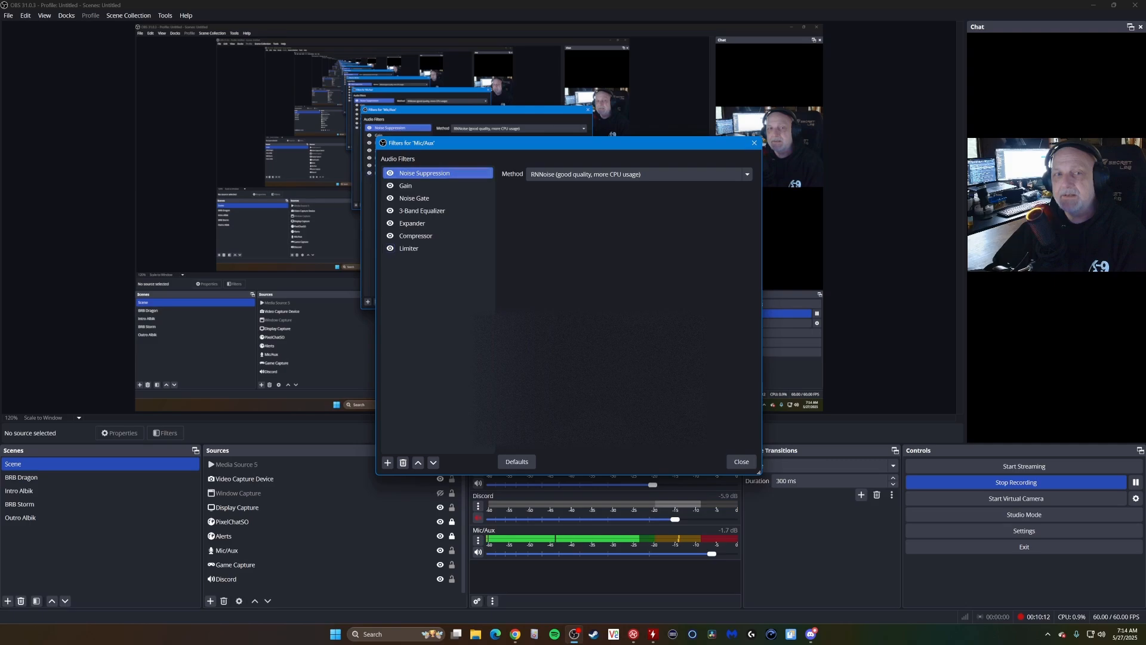
Step: Review the settings of each Mic/Aux filter in order from Noise Suppression to Limiter, ending back at Noise Suppression
left_click(424, 173)
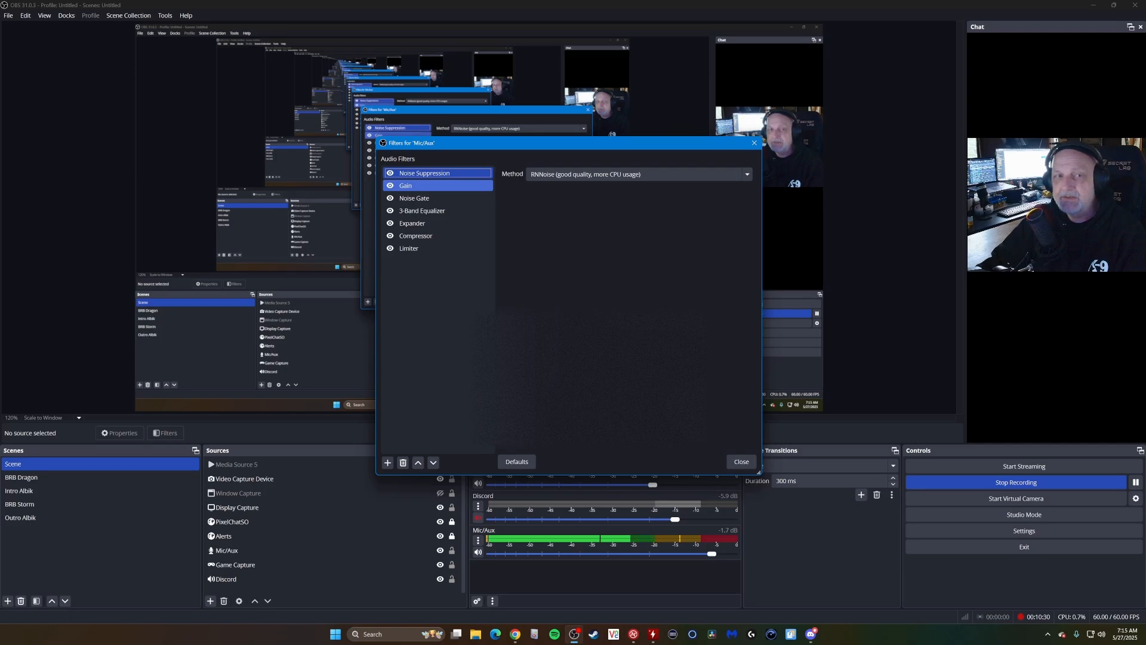
left_click(438, 185)
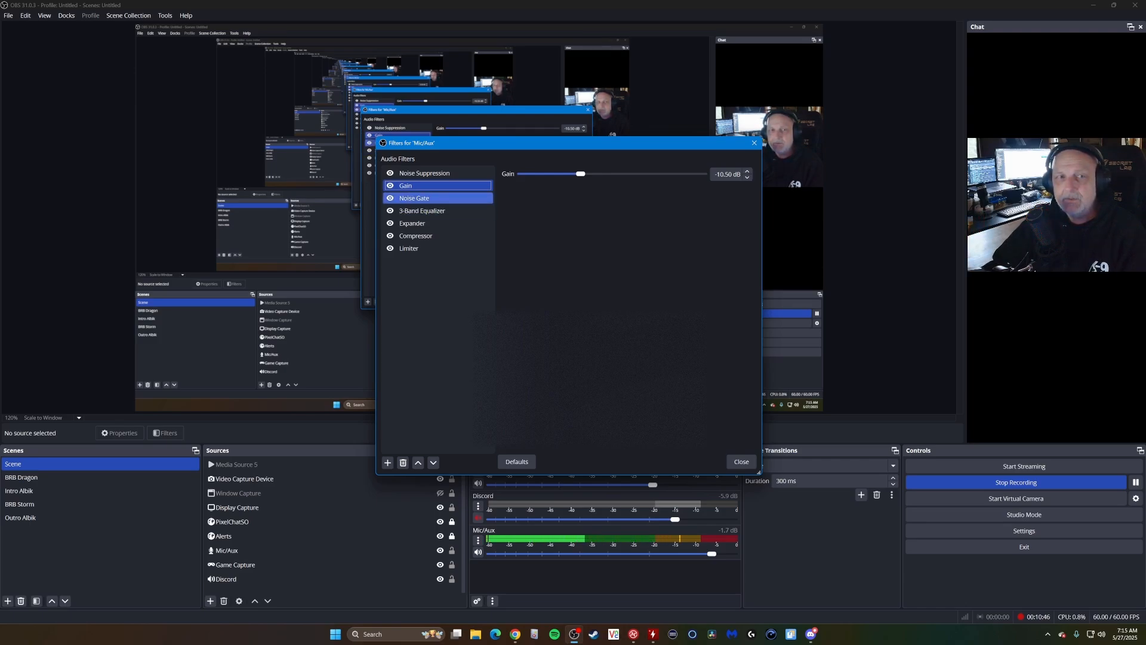
left_click(438, 198)
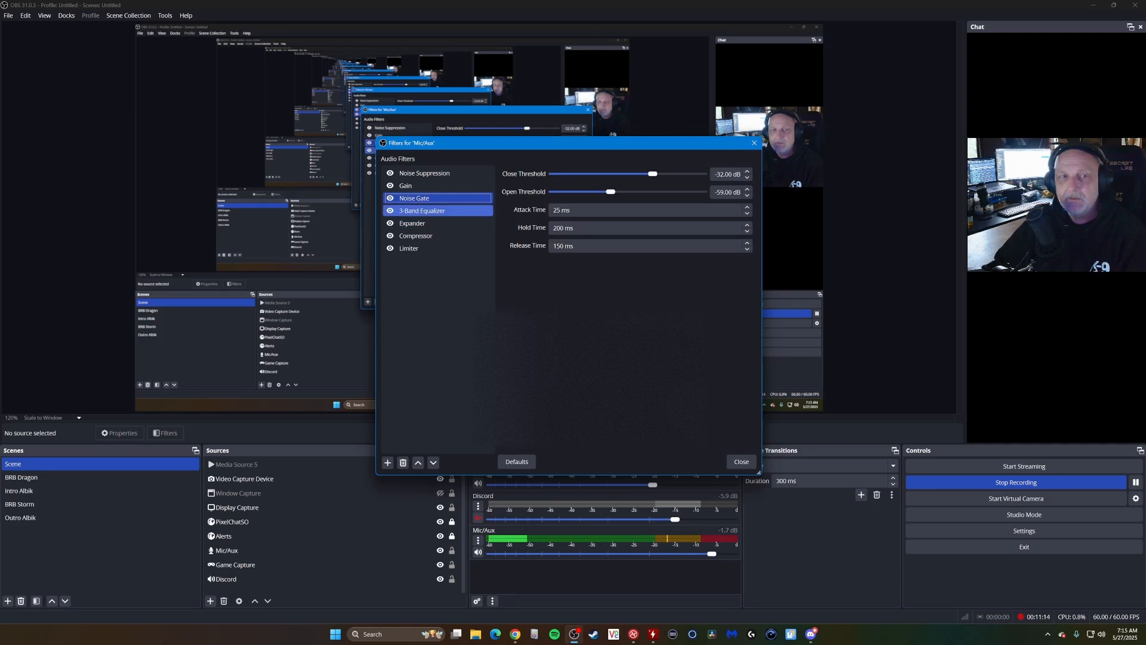
left_click(439, 210)
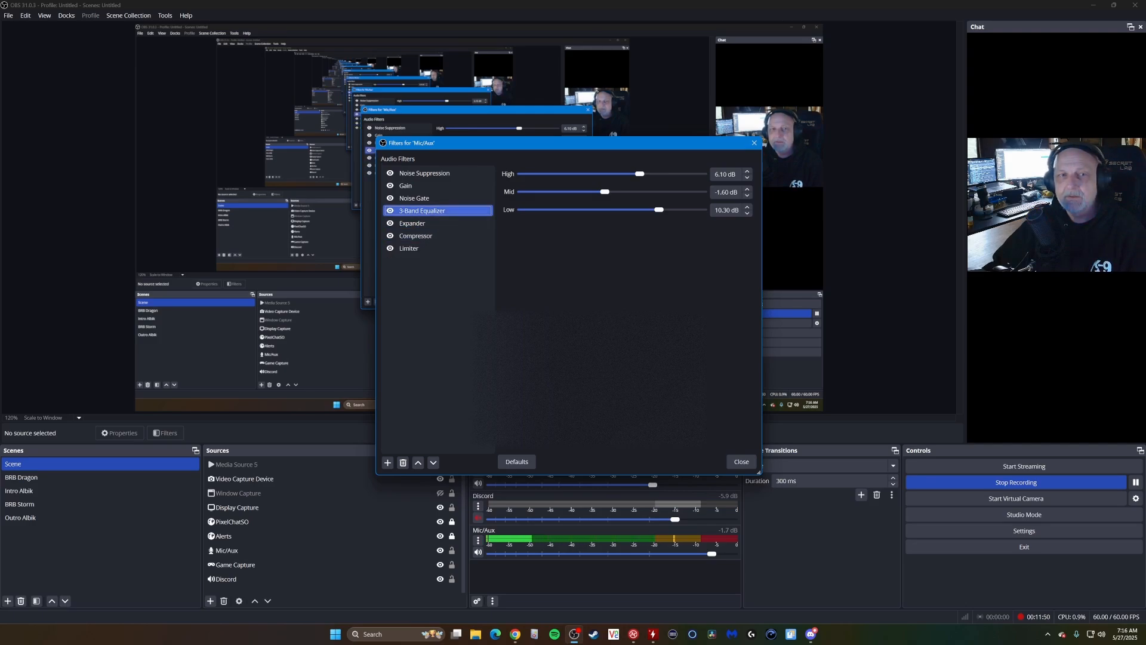
left_click(418, 224)
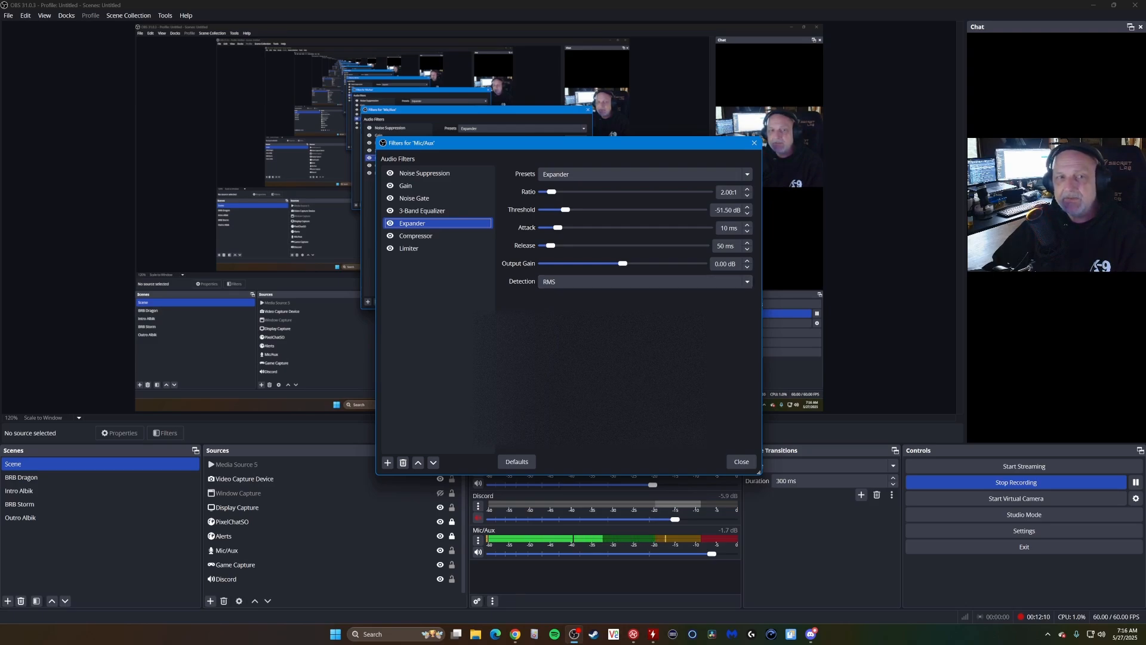
left_click(418, 236)
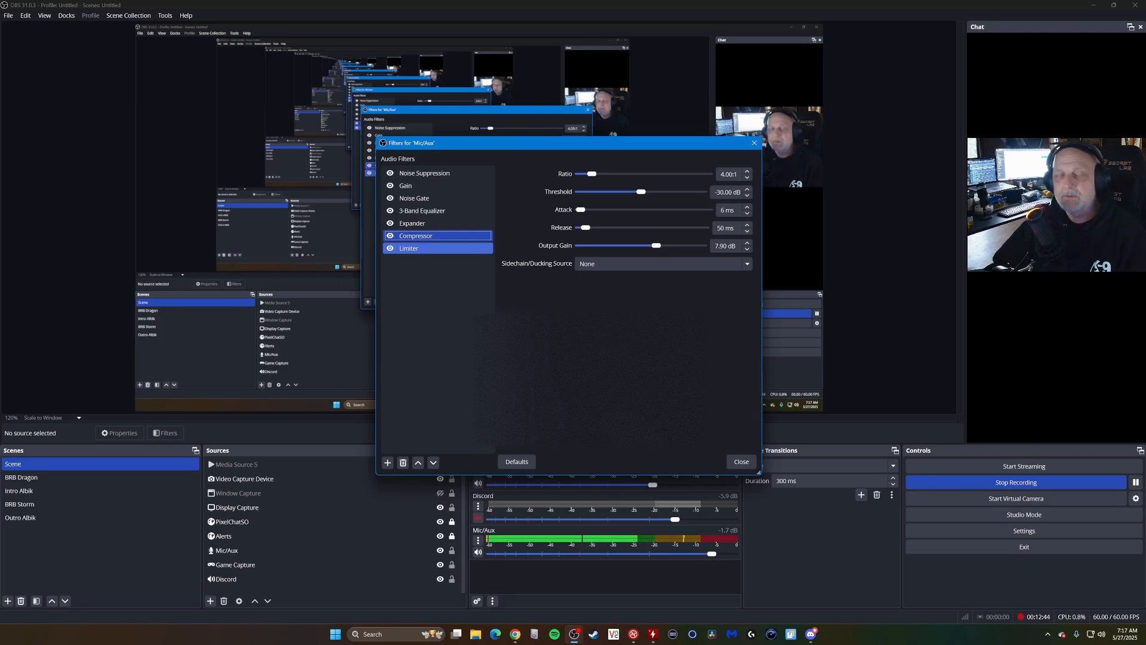
left_click(438, 248)
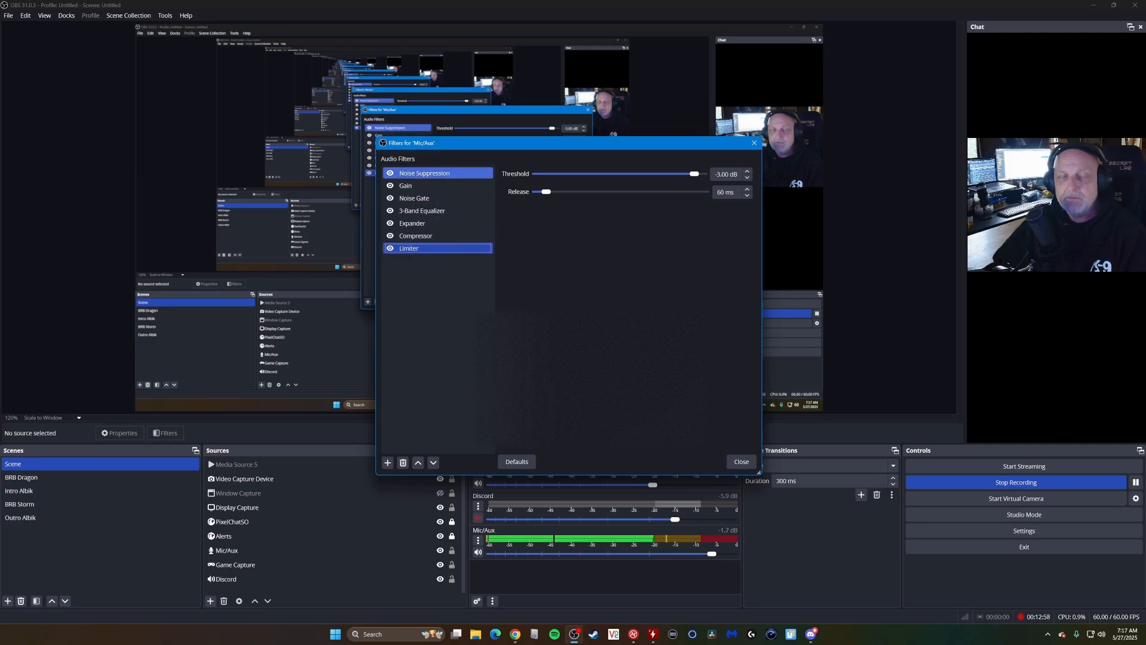
left_click(425, 174)
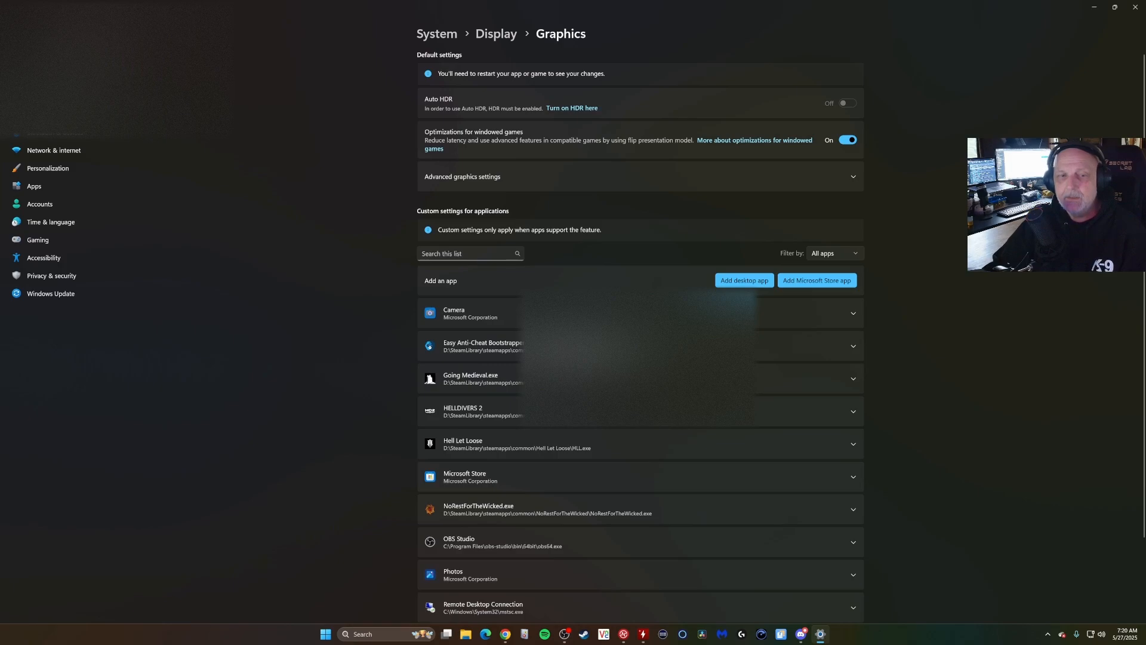
Step: Review OBS Studio's GPU preference and windowed-game optimizations in the Windows graphics settings, and close the settings window
scroll(640, 358, "down", 3)
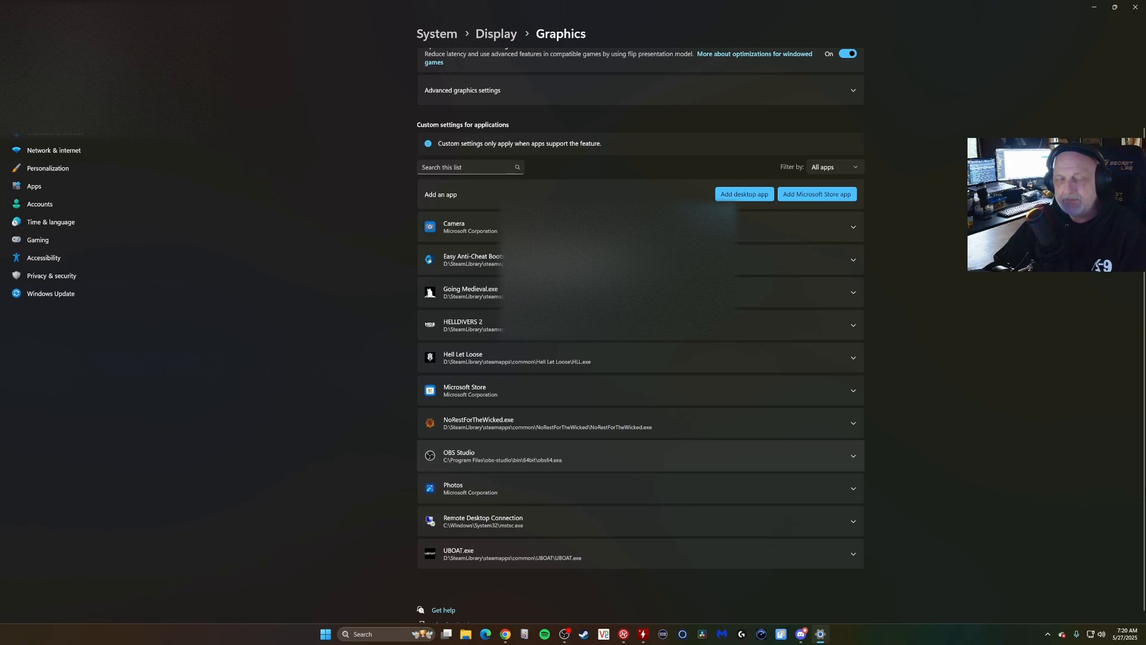
left_click(640, 456)
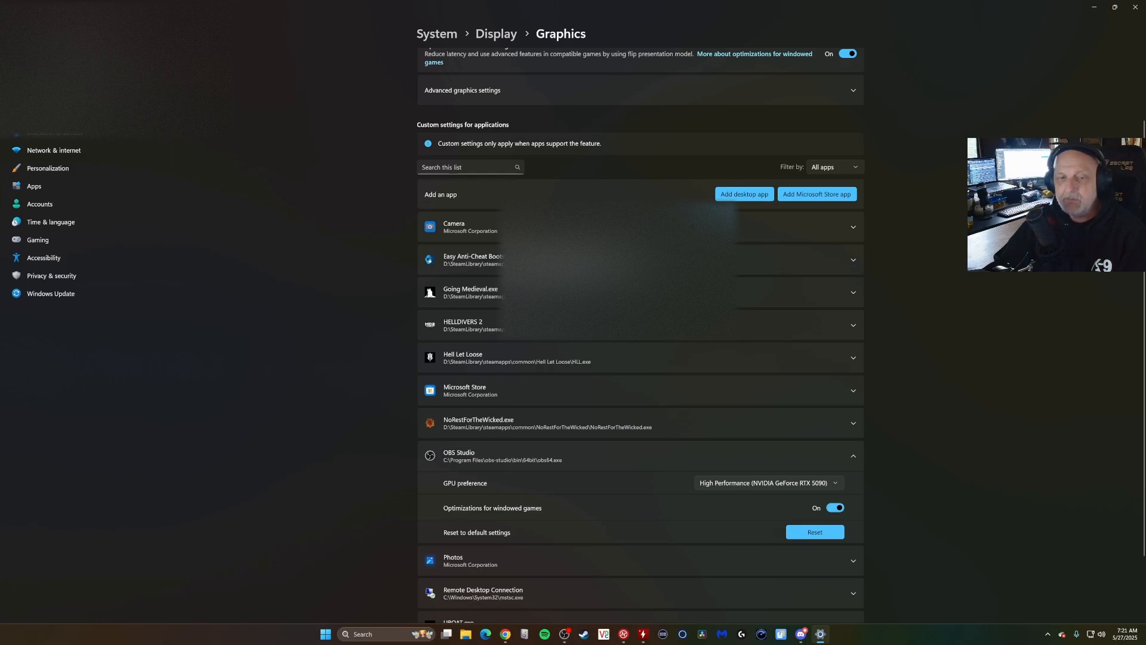
scroll(640, 334, "down", 2)
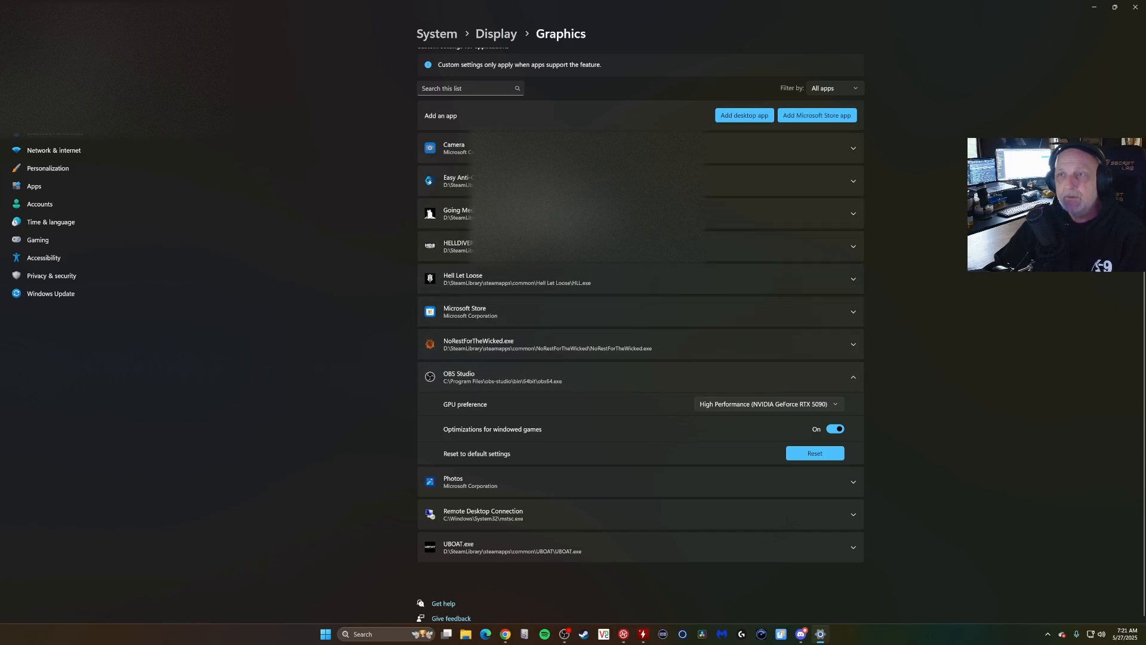
left_click(1135, 7)
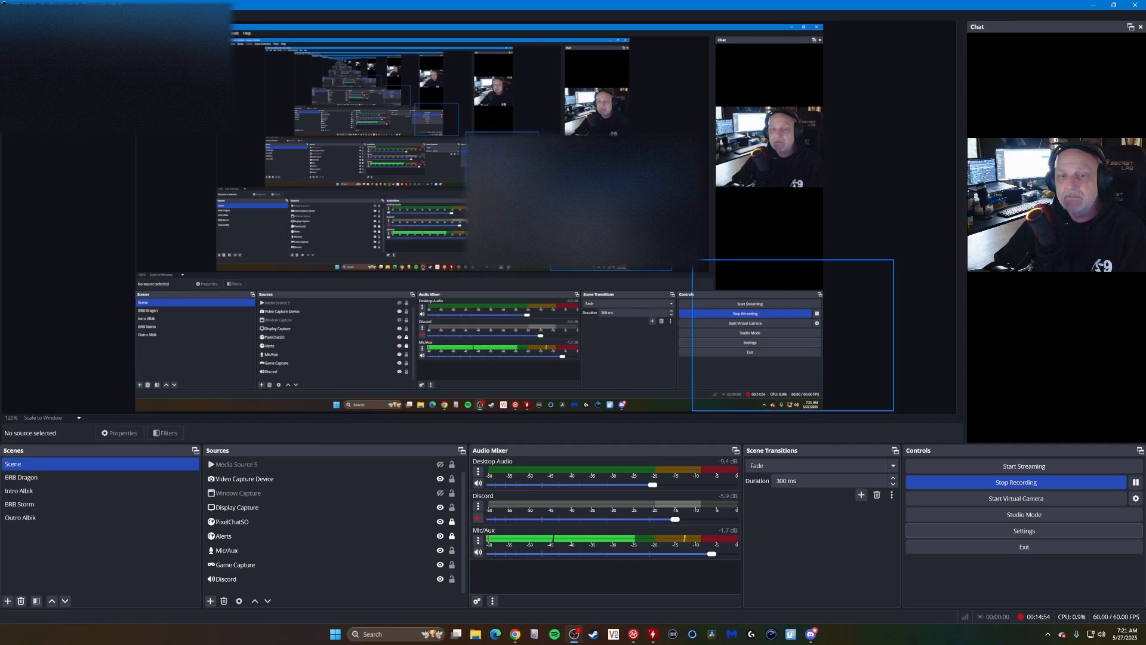